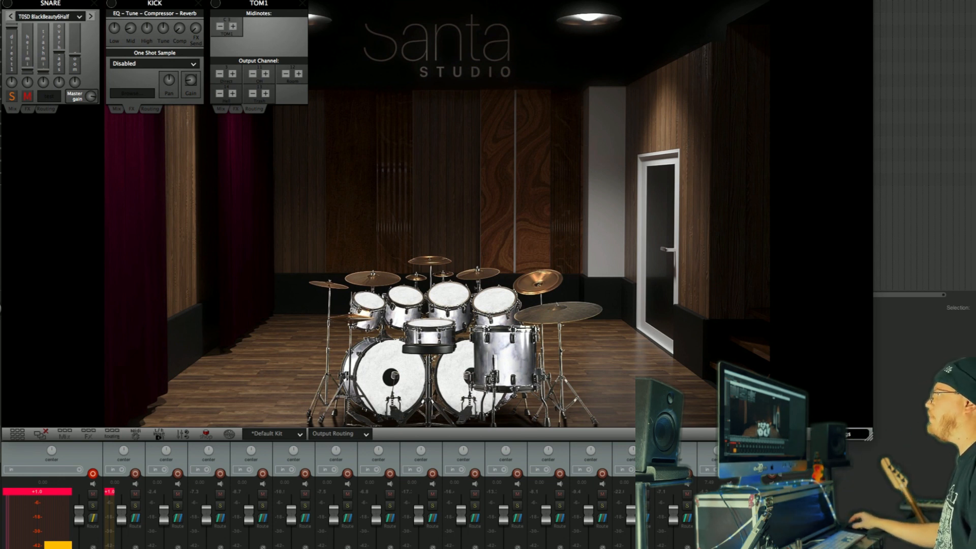
Display the kick's mix controls and browse its KVLT Drums II Data sample list, keeping the current choice
left_click(396, 382)
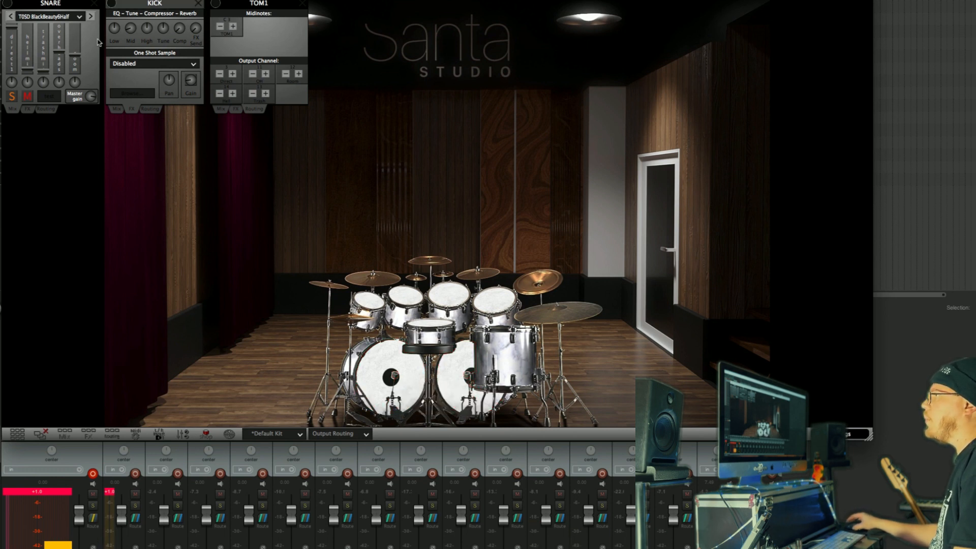
left_click(120, 109)
left_click(172, 16)
mouse_move(180, 37)
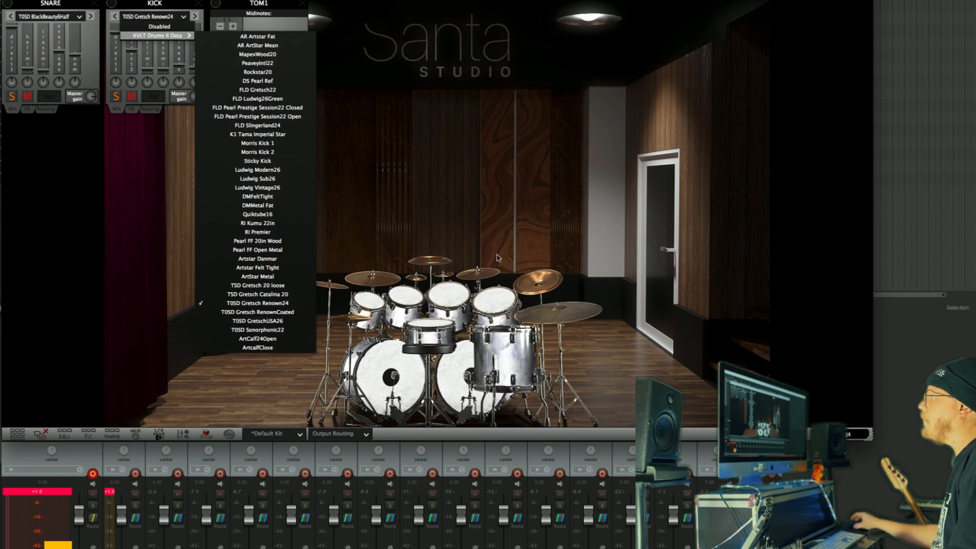
left_click(512, 218)
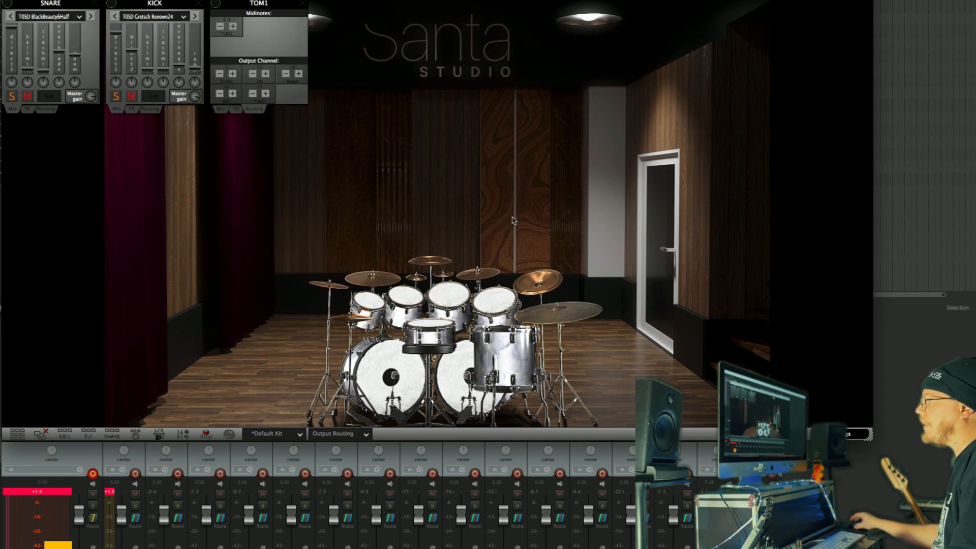
Browse the snare's KVLT Drums II Data sample list without choosing another snare
left_click(76, 17)
mouse_move(74, 37)
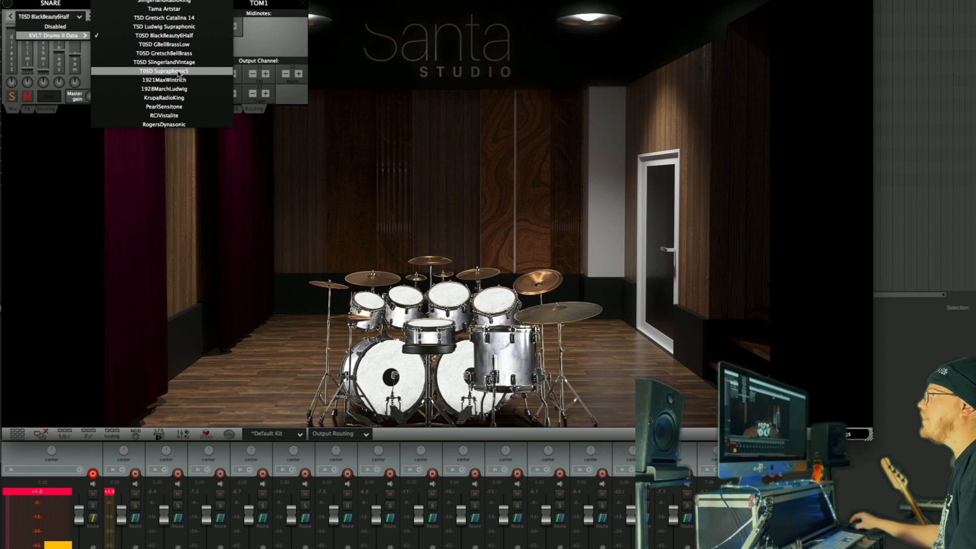
left_click(468, 197)
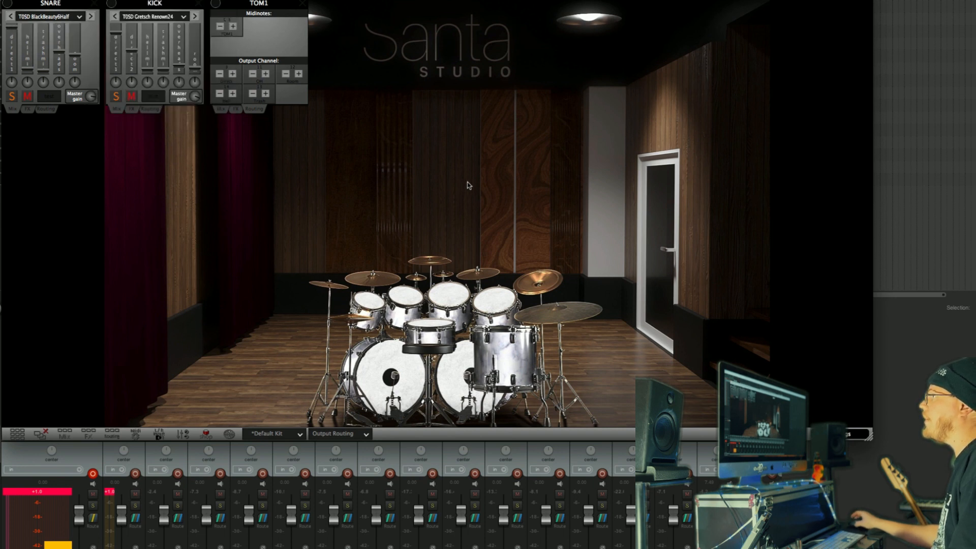
Audition the three leftmost rack toms and the kick drum by striking them in the kit view
left_click(371, 303)
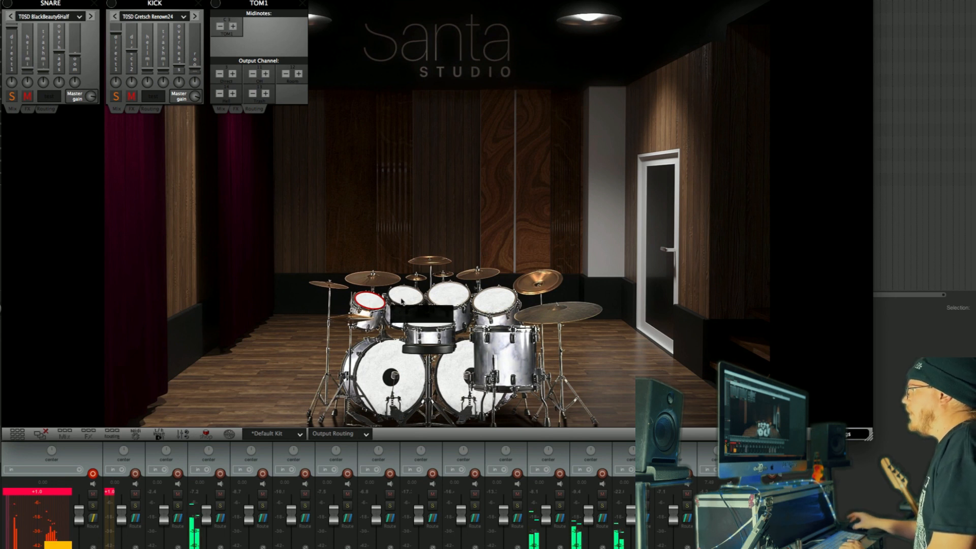
left_click(403, 299)
left_click(447, 300)
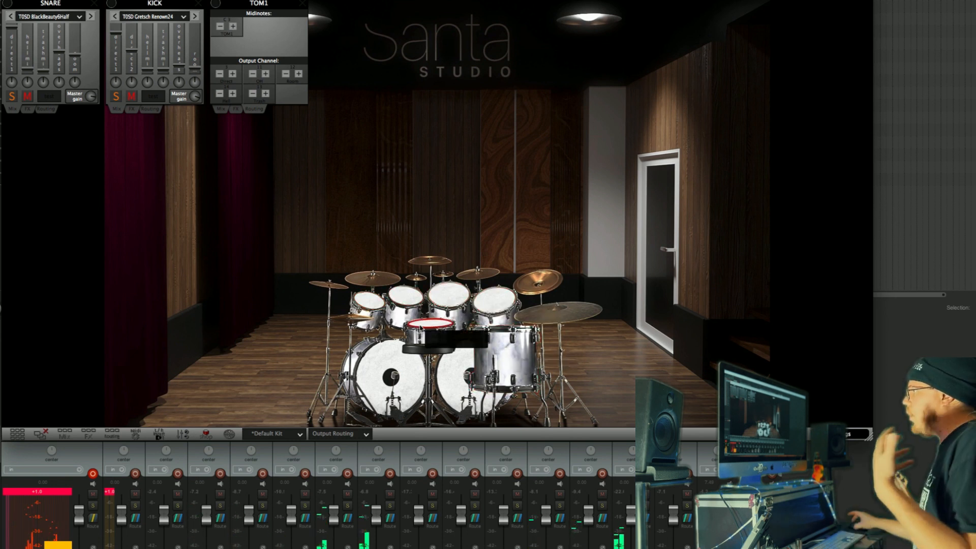
left_click(393, 356)
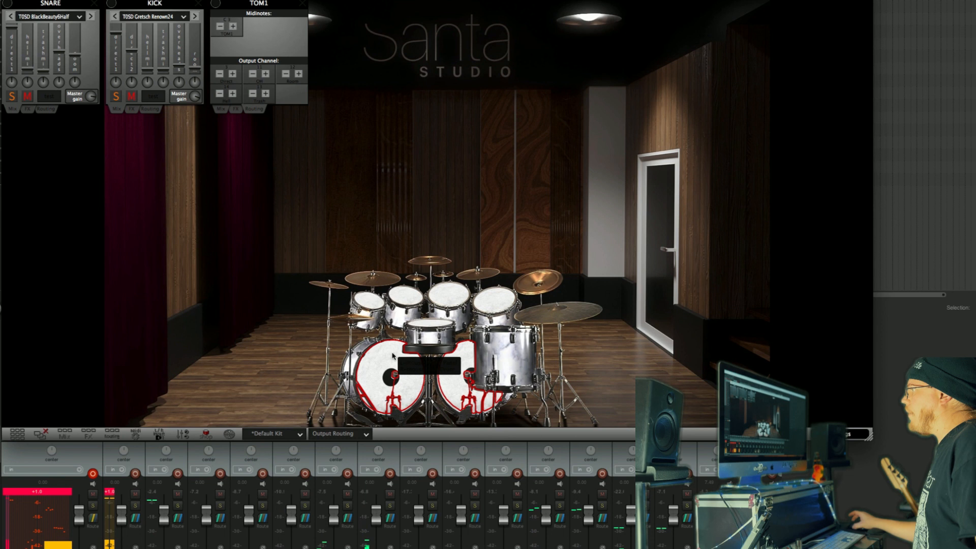
Select the hi-hat in the kit and browse its KVLT Drums II Data sample list
left_click(361, 319)
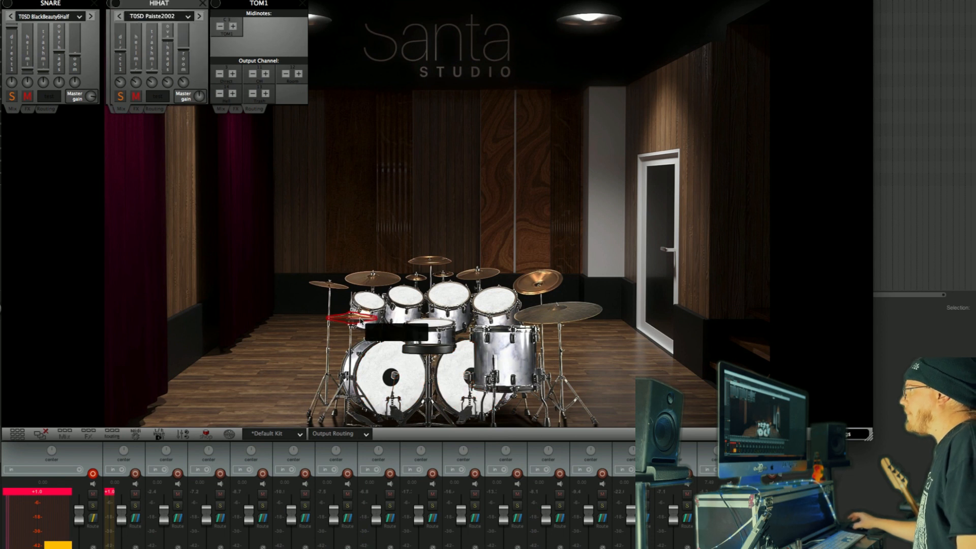
left_click(178, 17)
mouse_move(174, 36)
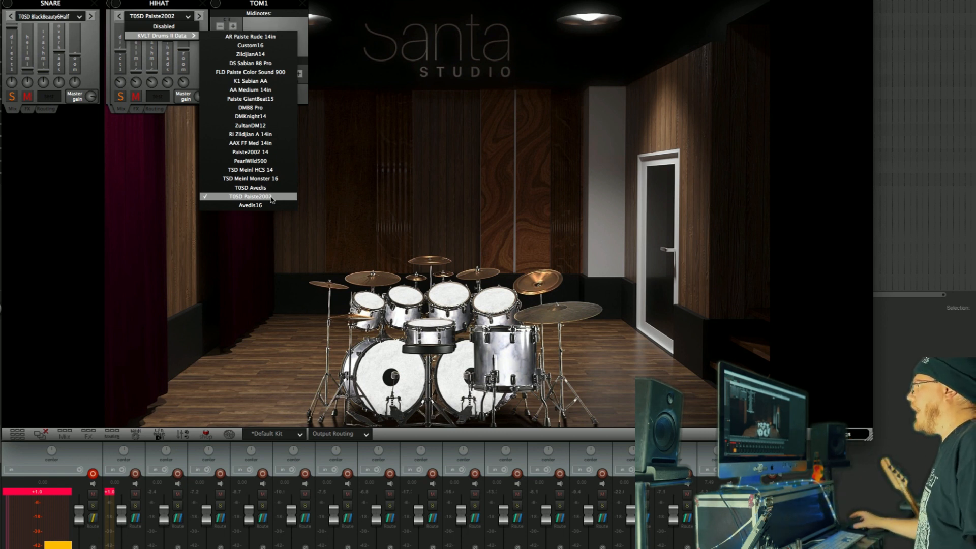
left_click(416, 209)
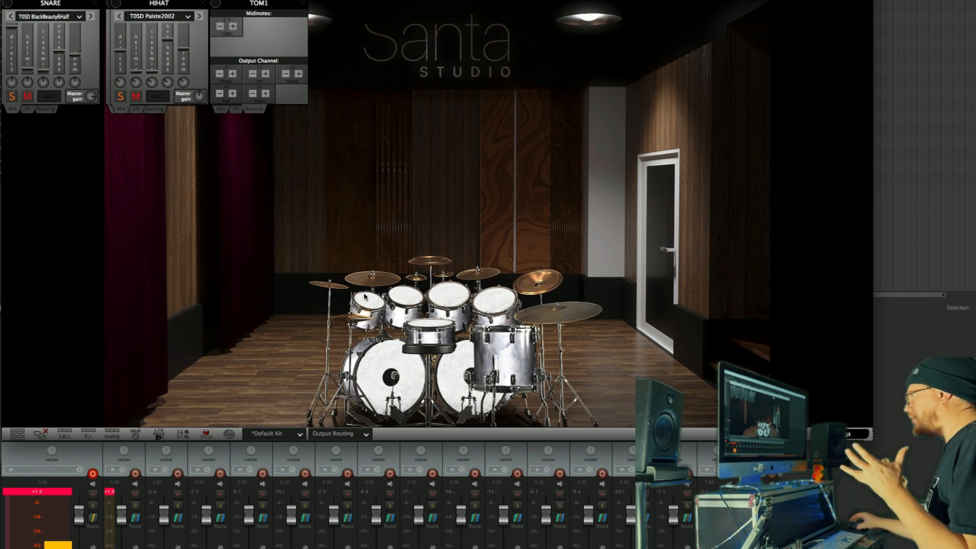
Audition the hi-hat twice and review its available samples again, keeping the current one
left_click(355, 318)
left_click(355, 318)
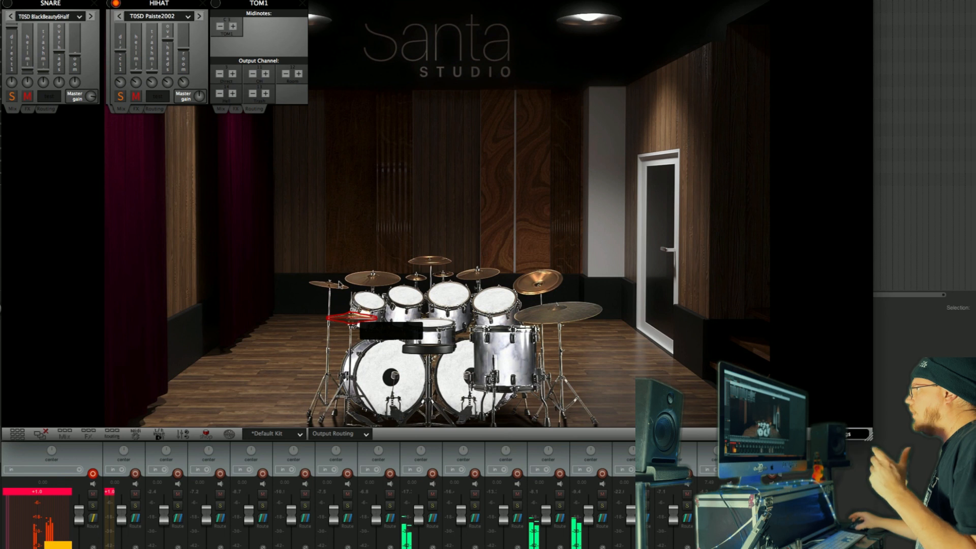
left_click(173, 19)
mouse_move(180, 37)
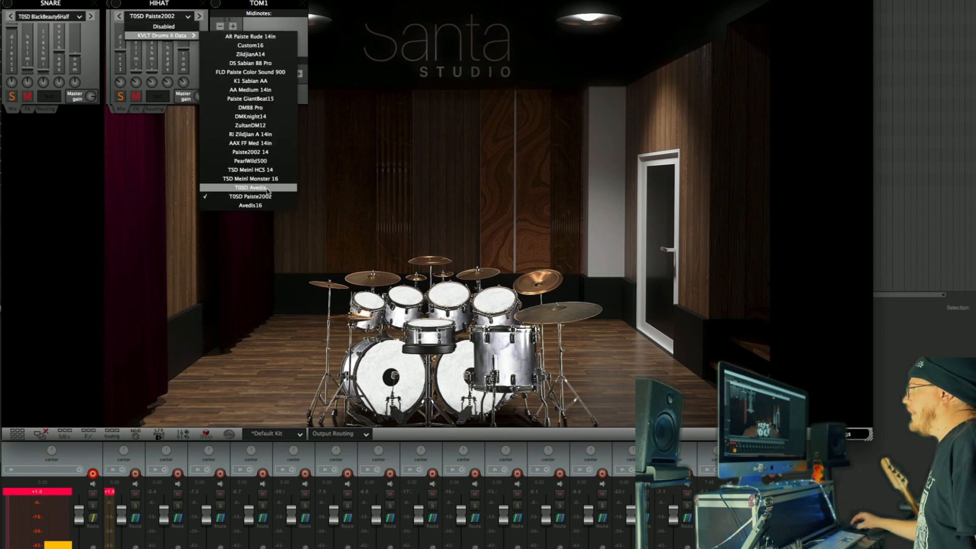
left_click(535, 207)
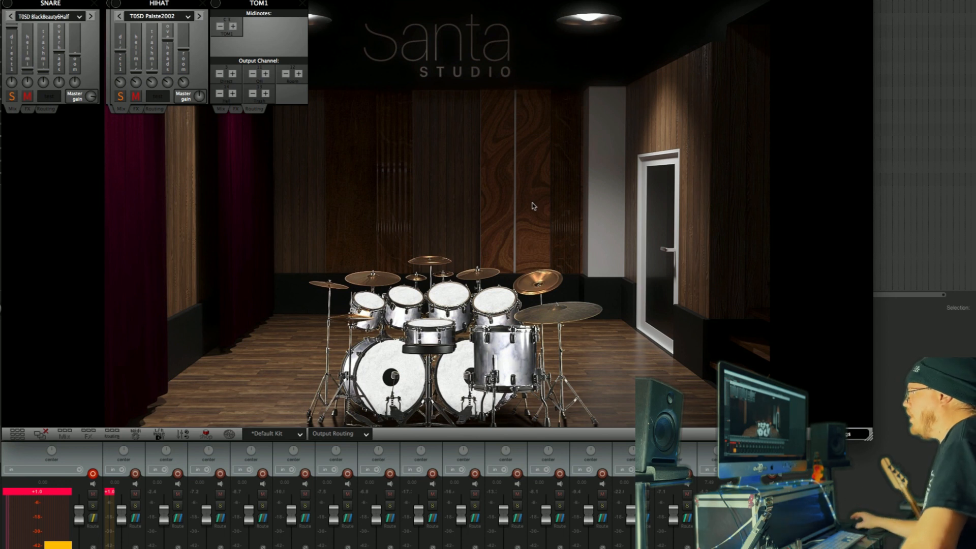
Audition the left crash, the two small centre cymbals and the large cymbal above the floor tom
left_click(388, 280)
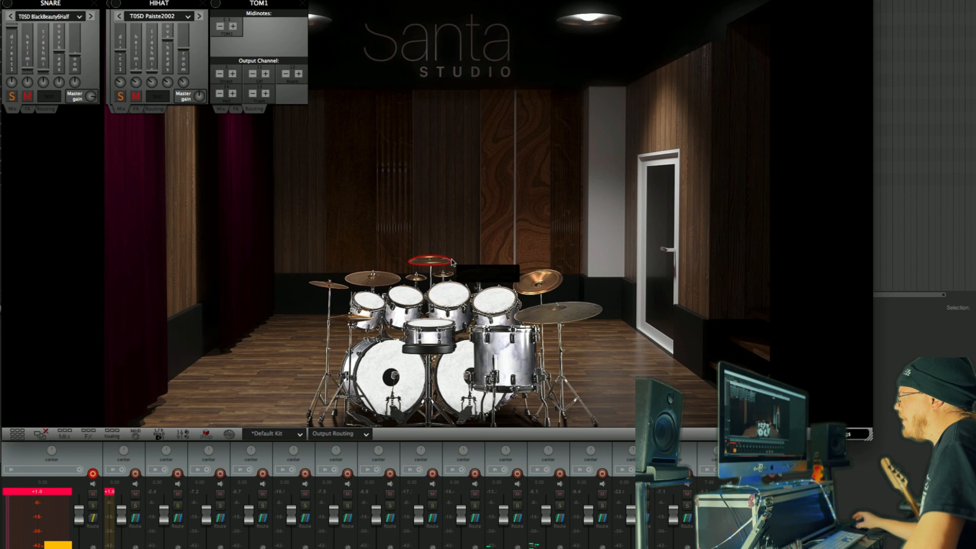
left_click(416, 277)
left_click(444, 275)
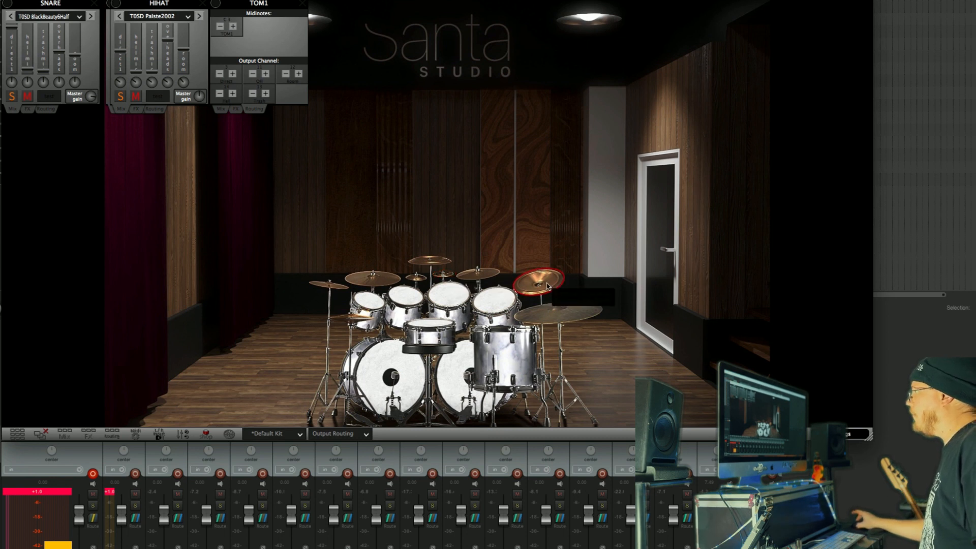
left_click(558, 311)
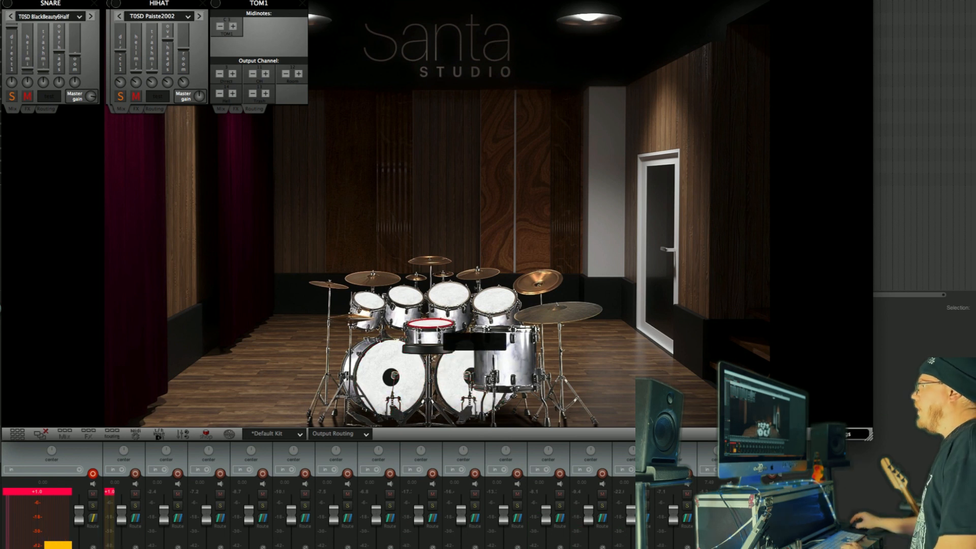
Load the T0SD GBellBrassLow sample for the snare and audition it with several hits
left_click(82, 16)
mouse_move(72, 36)
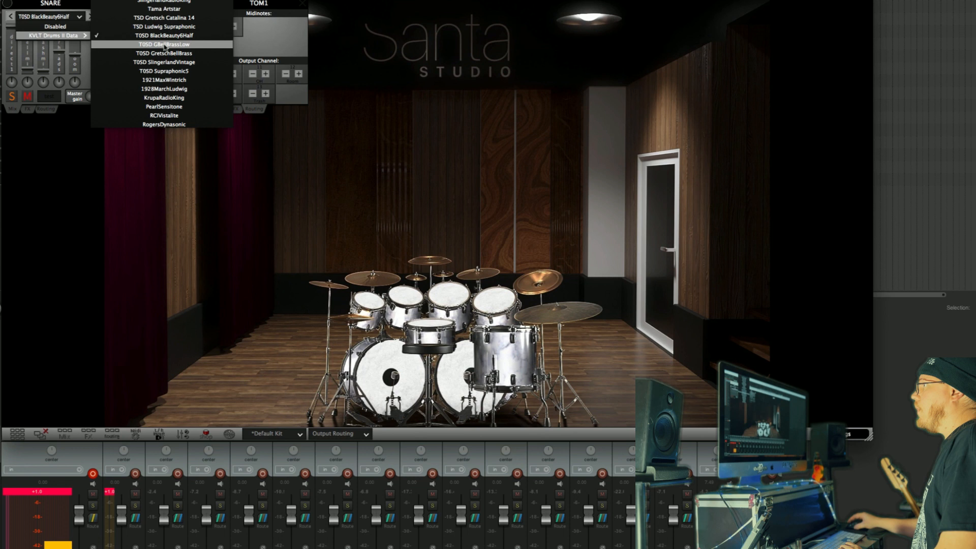
left_click(165, 45)
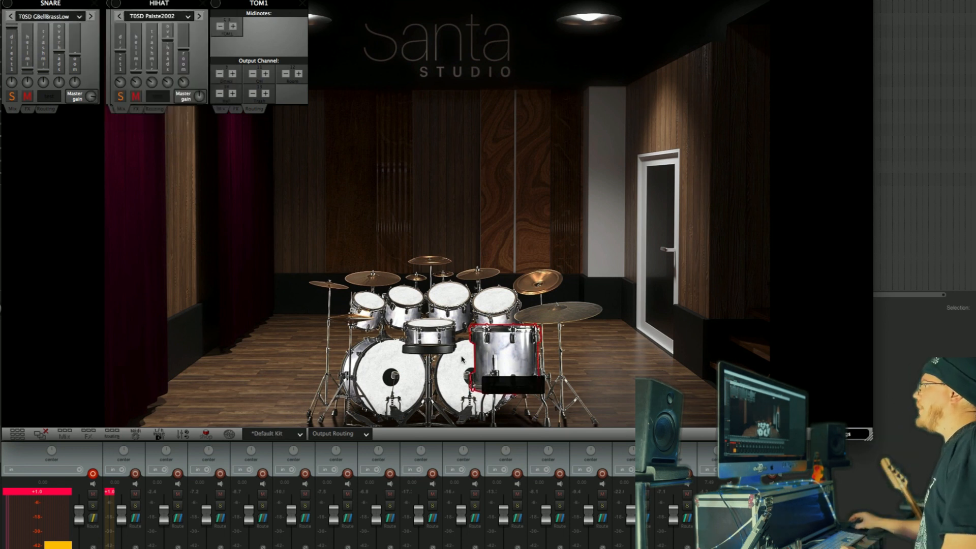
left_click(429, 325)
left_click(429, 326)
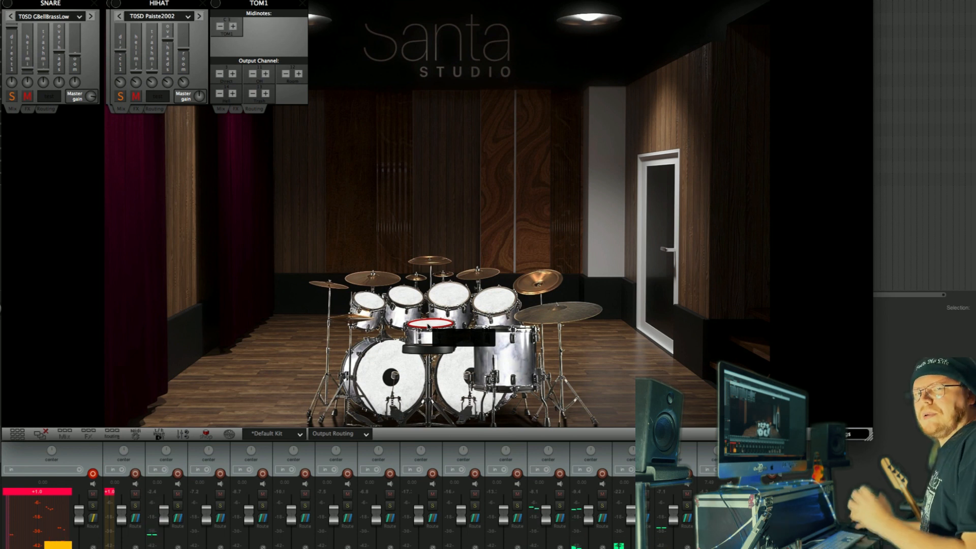
left_click(428, 326)
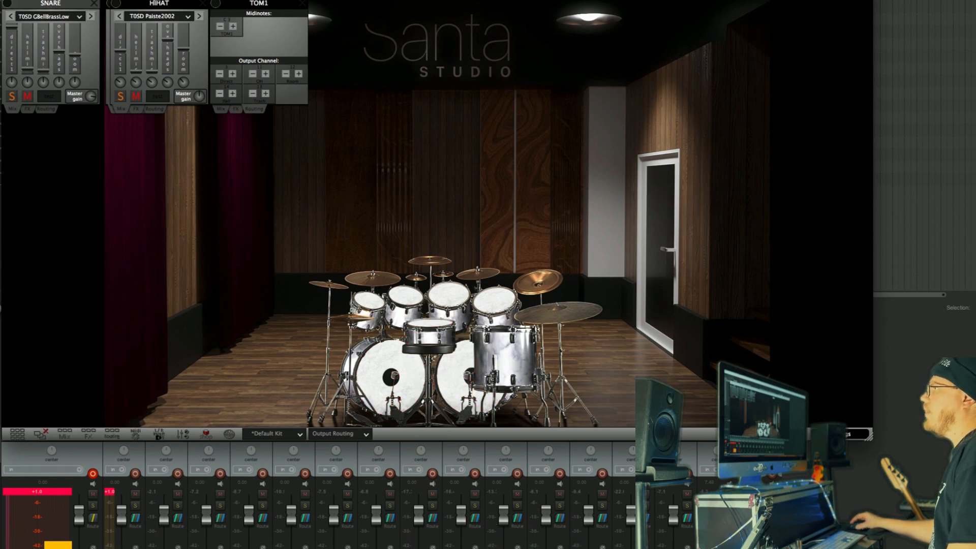
Load the T0SD GretschBellBrass sample for the snare and audition it
left_click(39, 20)
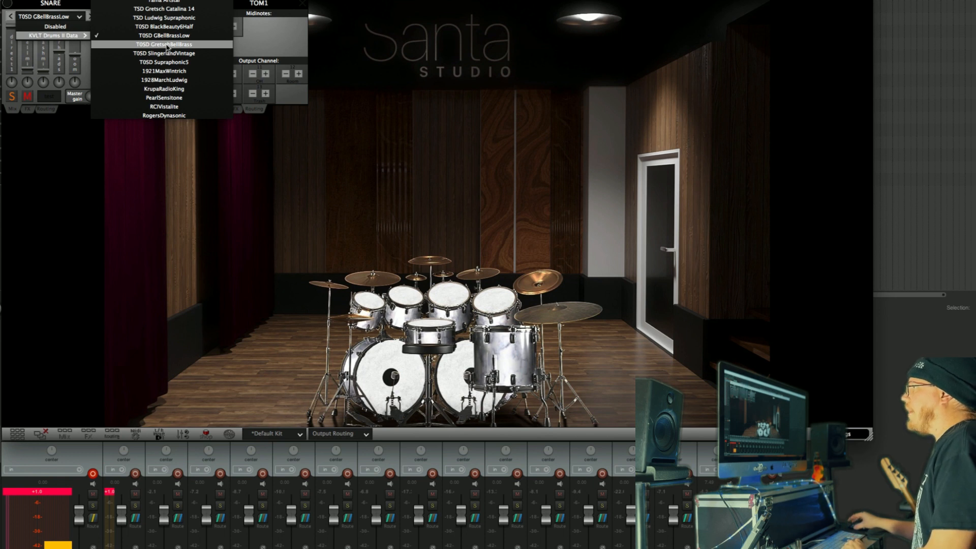
left_click(168, 44)
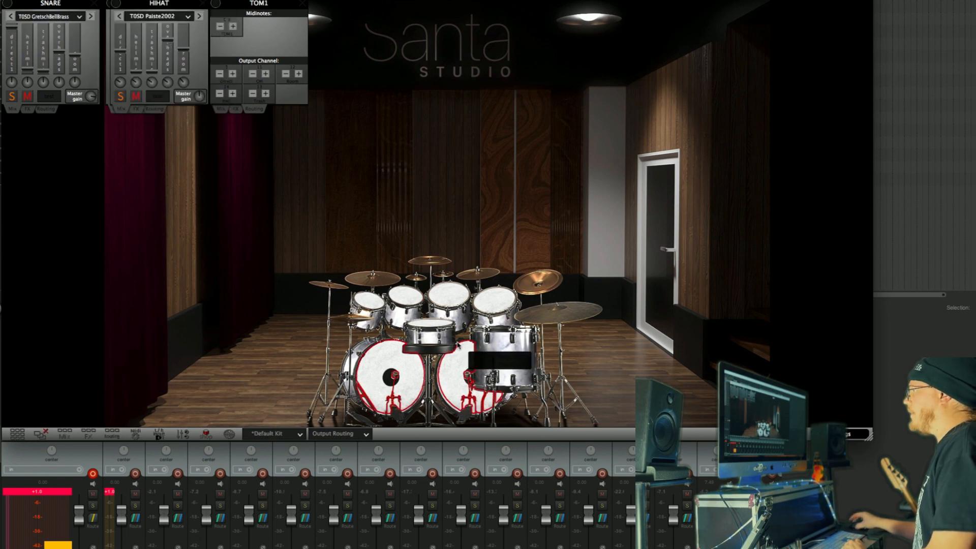
left_click(441, 327)
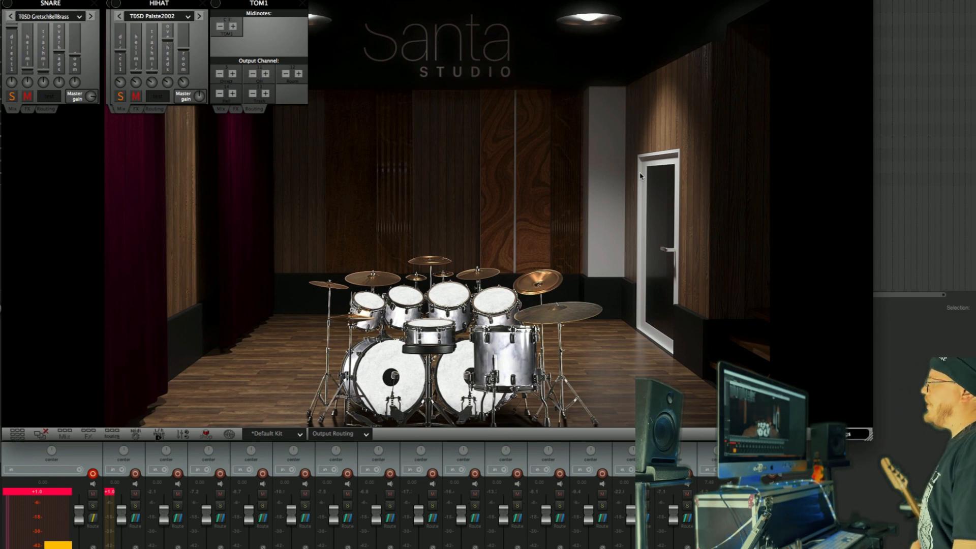
left_click(420, 323)
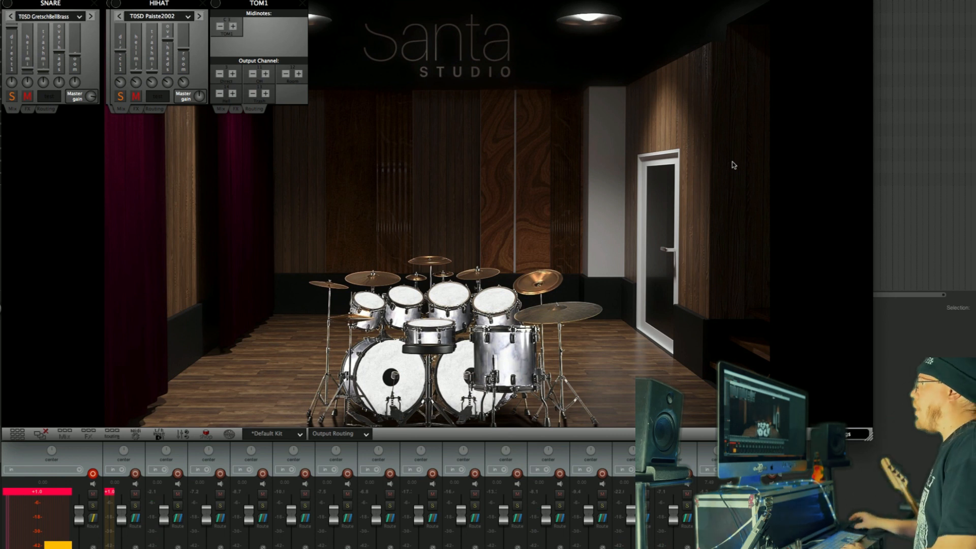
Load the T0SD SlingerlandVintage sample for the snare and audition it with repeated hits
left_click(58, 19)
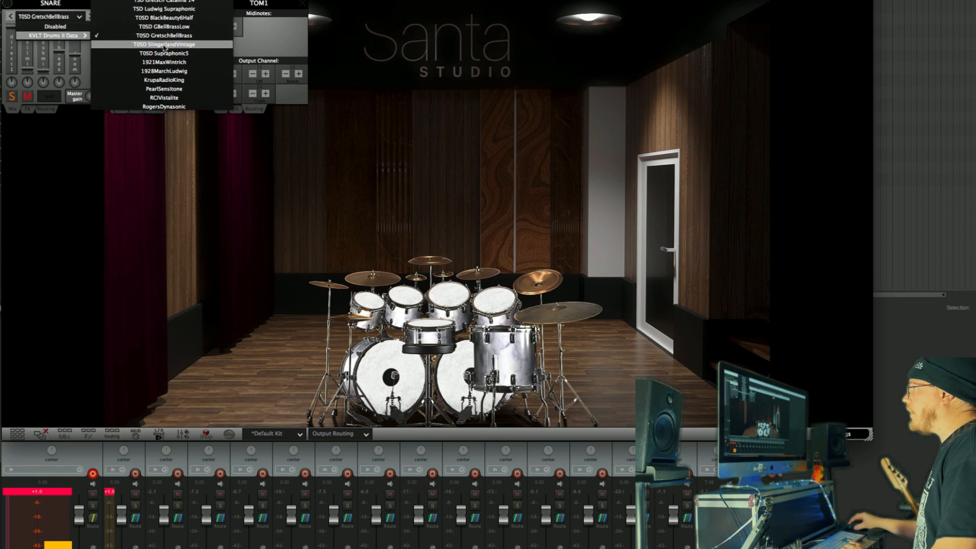
left_click(164, 45)
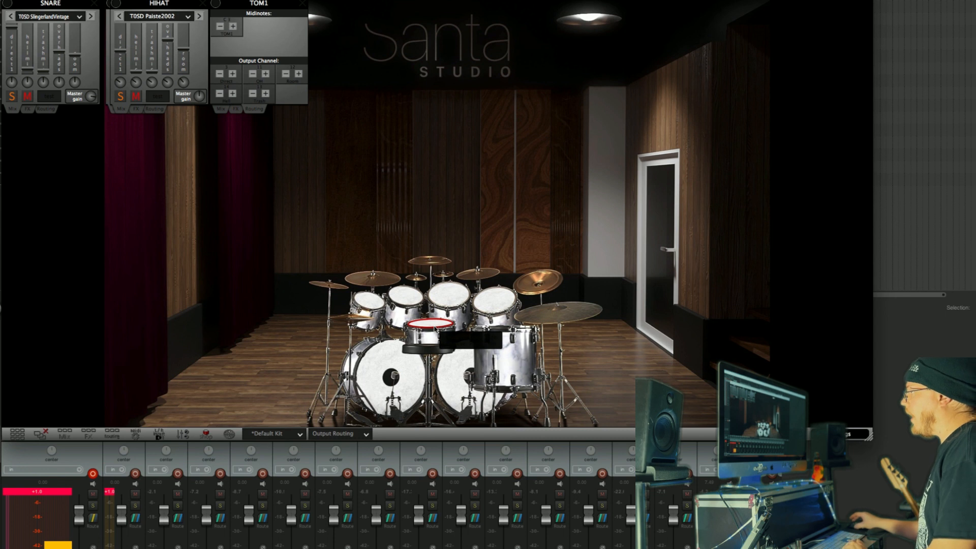
left_click(436, 328)
left_click(436, 328)
left_click(436, 328)
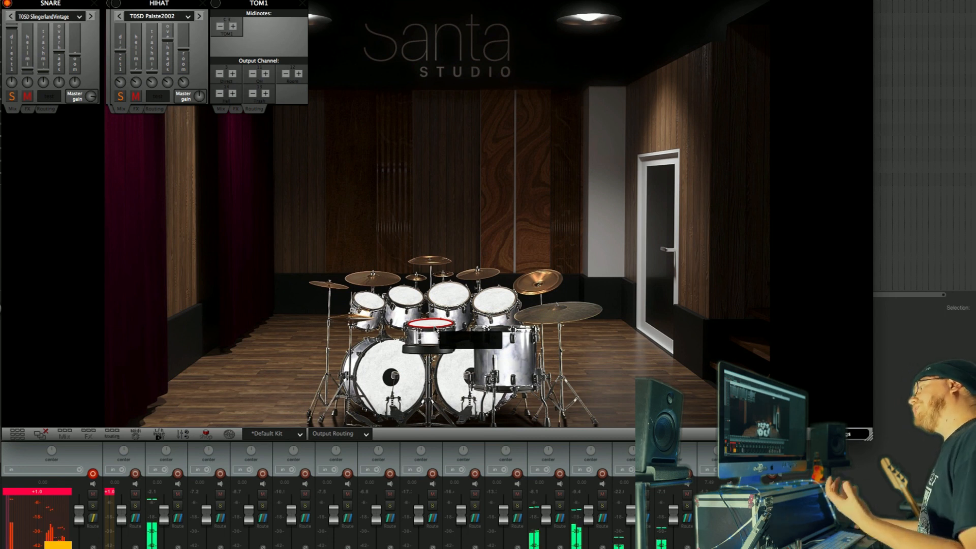
left_click(436, 328)
left_click(436, 328)
left_click(435, 327)
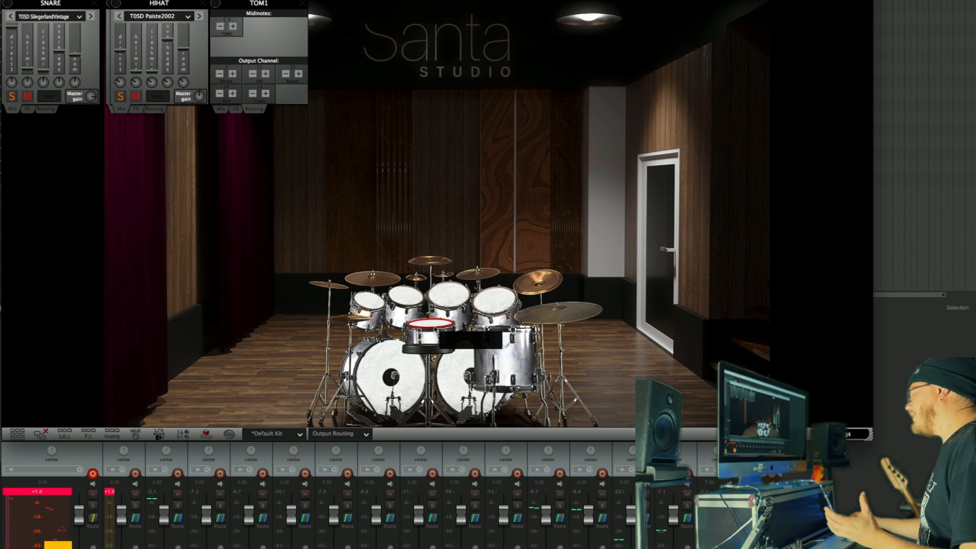
left_click(436, 328)
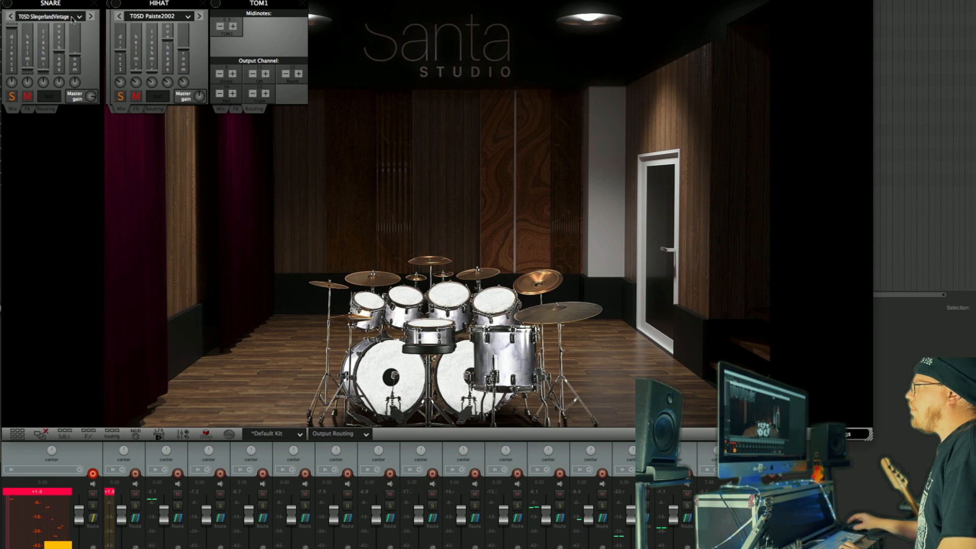
Load the T0SD Supraphonic5 sample for the snare and audition it
left_click(48, 17)
mouse_move(56, 35)
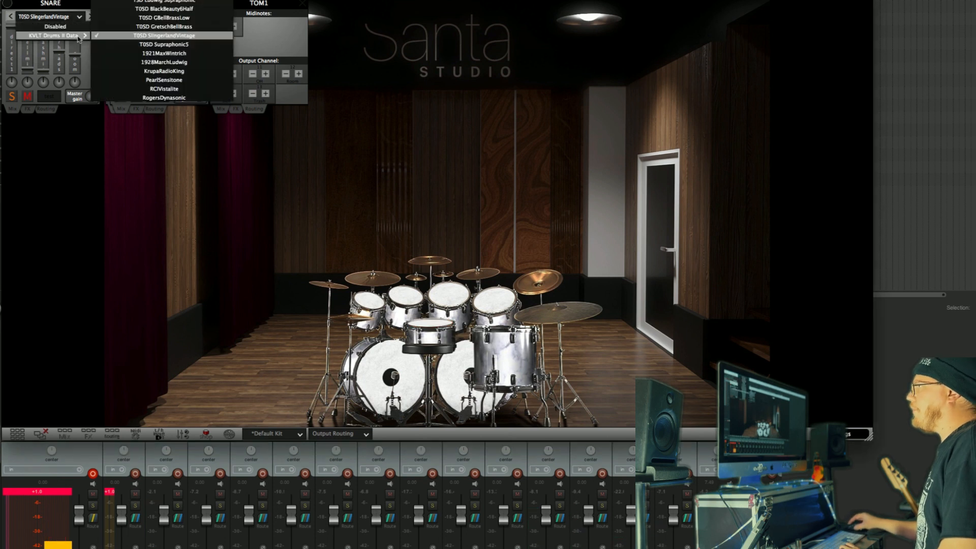
left_click(171, 44)
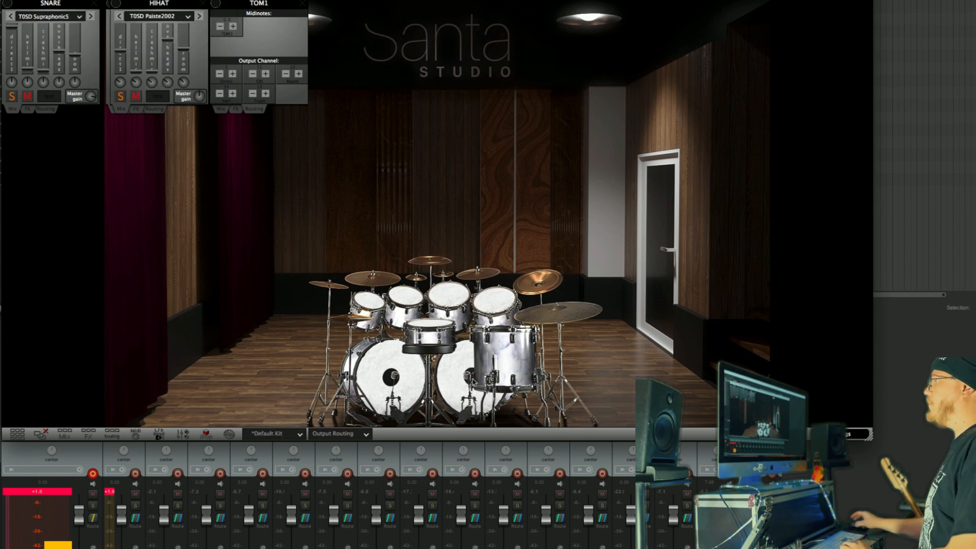
left_click(435, 323)
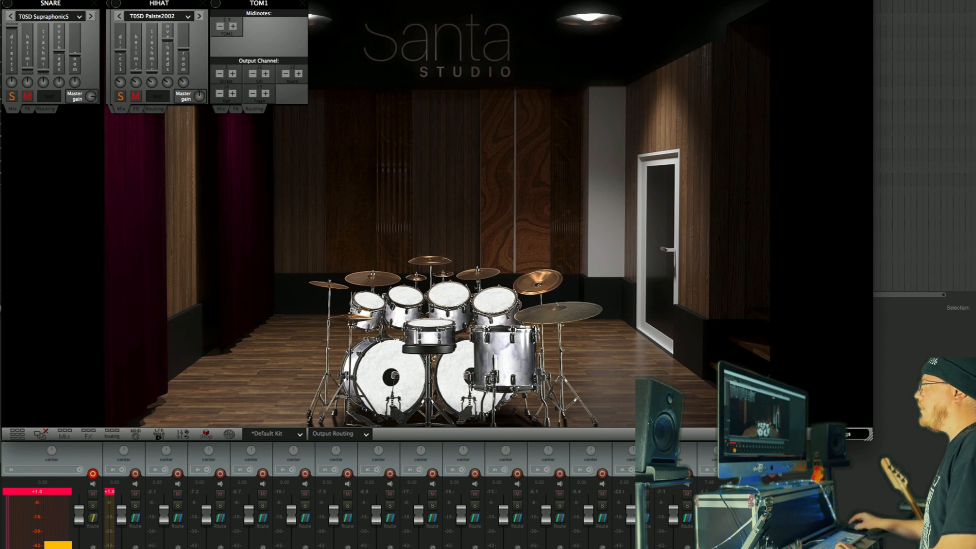
left_click(440, 324)
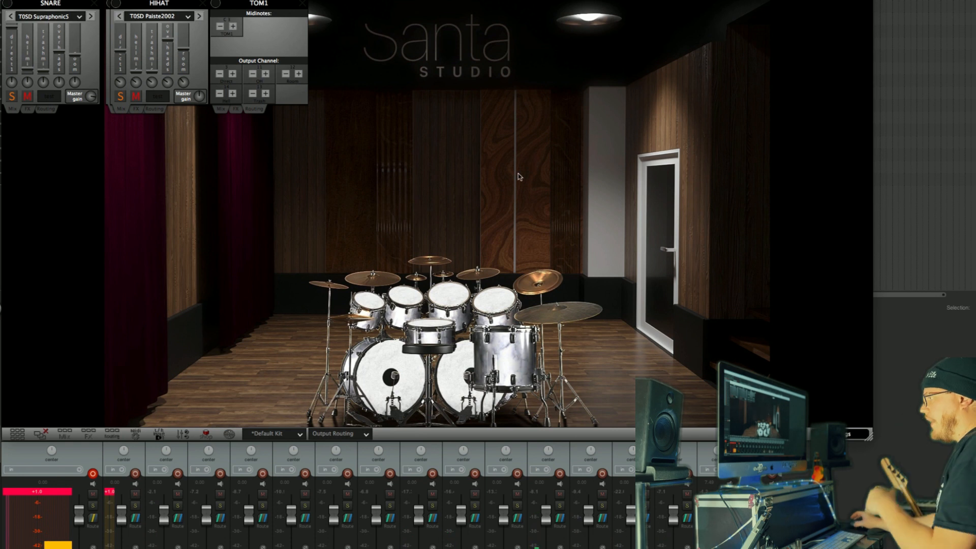
Load the T0SD Sonorphonic22 sample for the kick and audition it with repeated hits
left_click(403, 375)
left_click(175, 20)
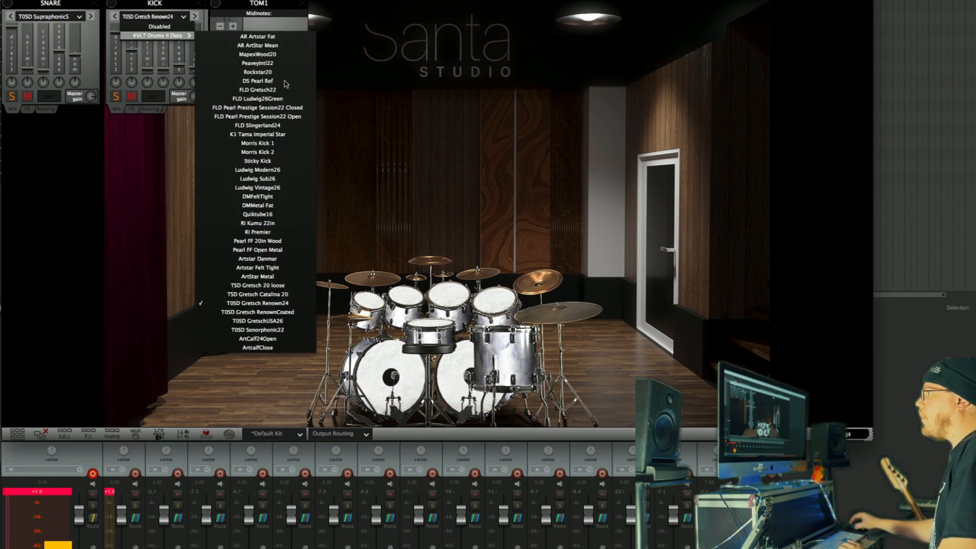
left_click(282, 321)
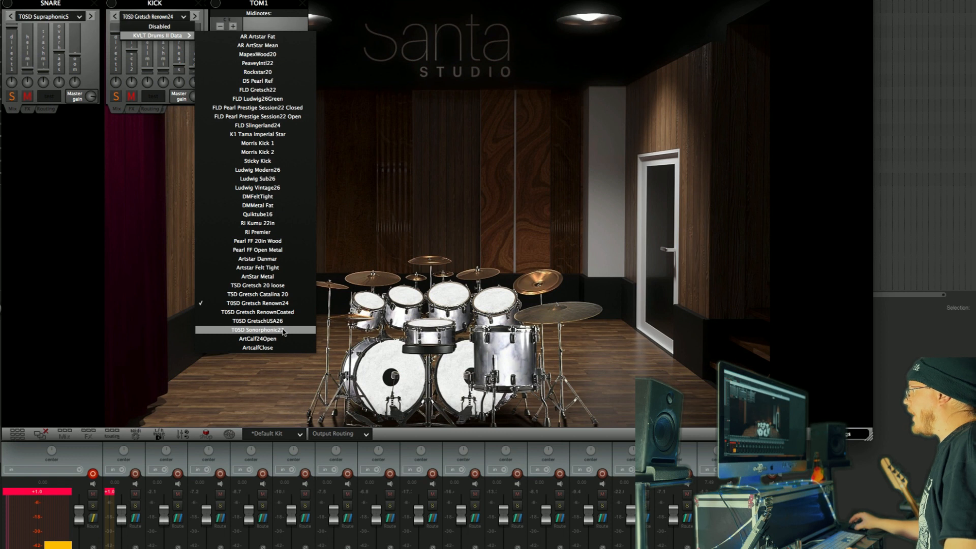
left_click(283, 331)
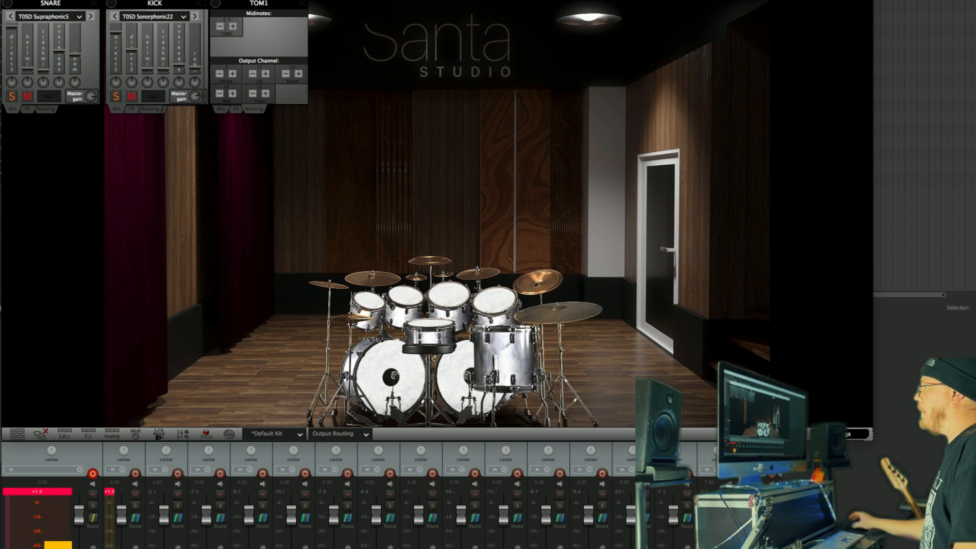
left_click(388, 364)
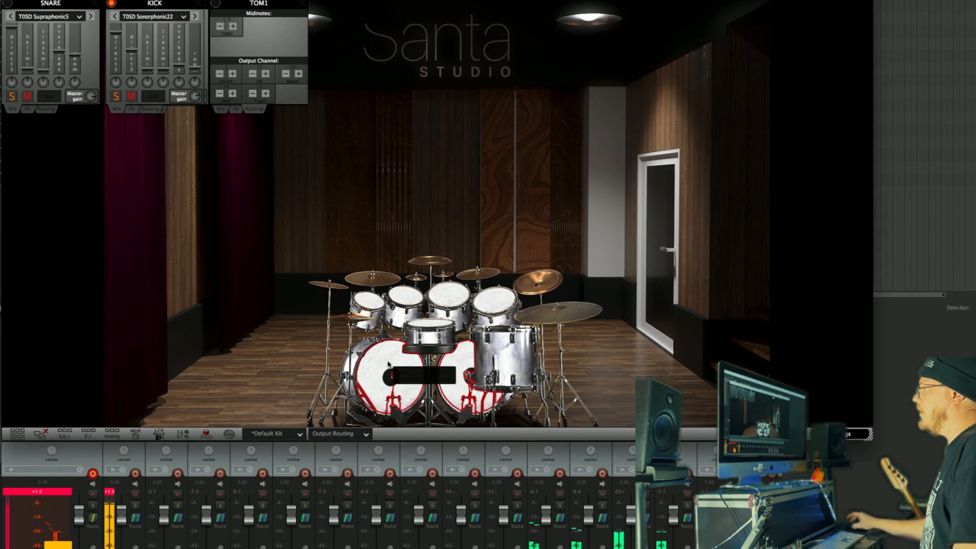
left_click(388, 364)
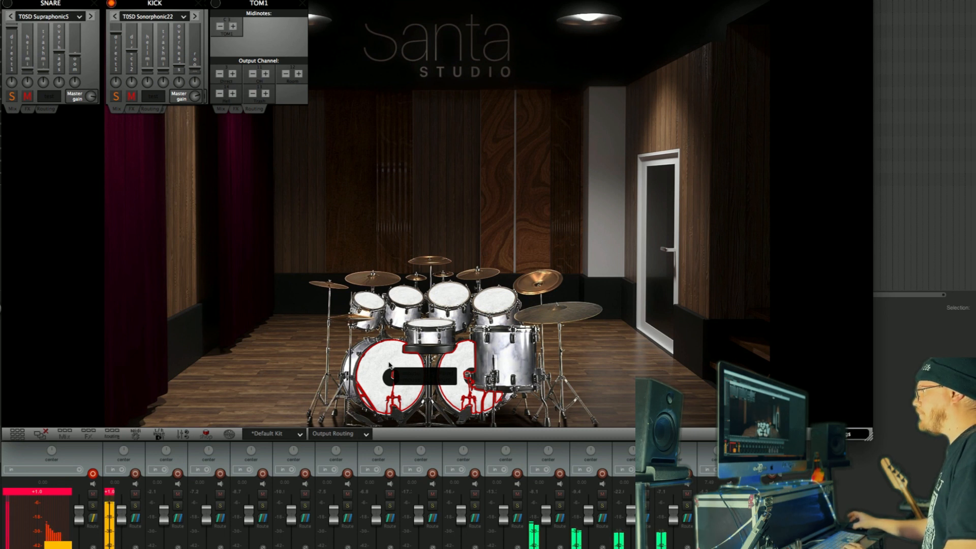
left_click(389, 364)
left_click(398, 348)
left_click(394, 360)
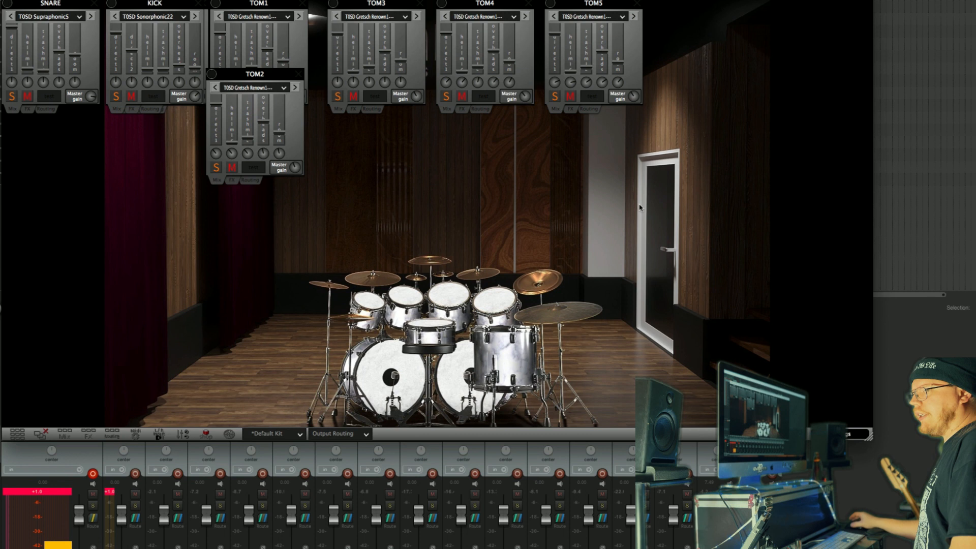
Audition the T0SD Gretsch Renown samples by hitting all five toms from the smallest to the floor tom
key("space")
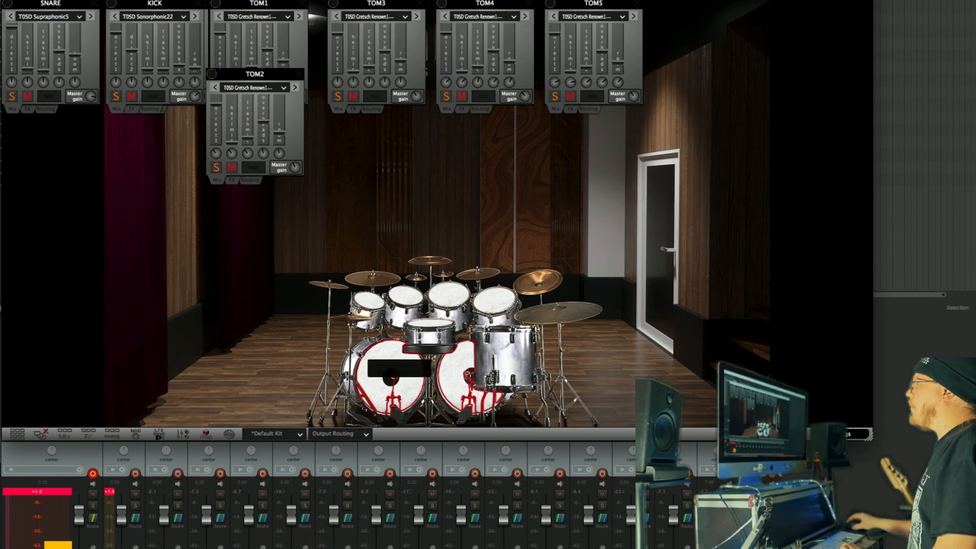
left_click(376, 303)
left_click(407, 301)
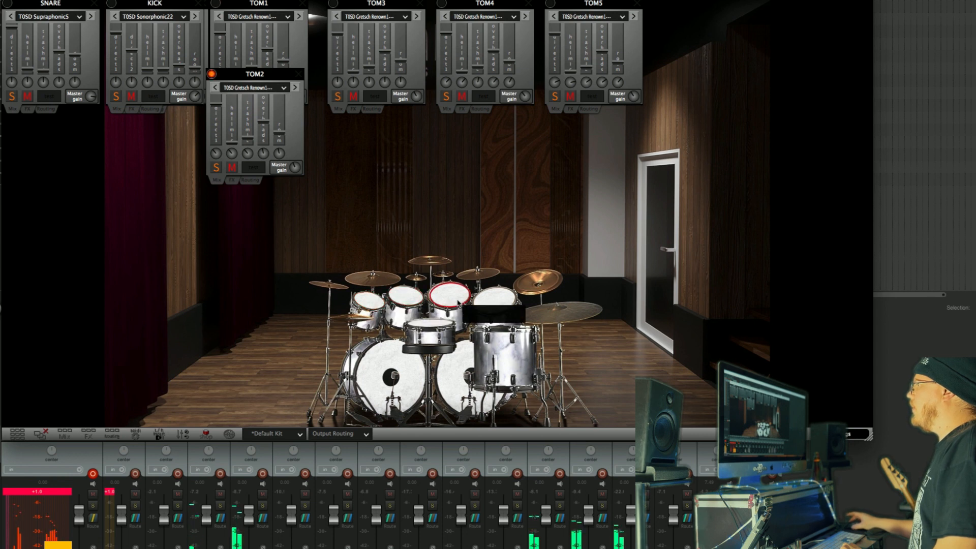
left_click(458, 300)
left_click(514, 304)
left_click(526, 348)
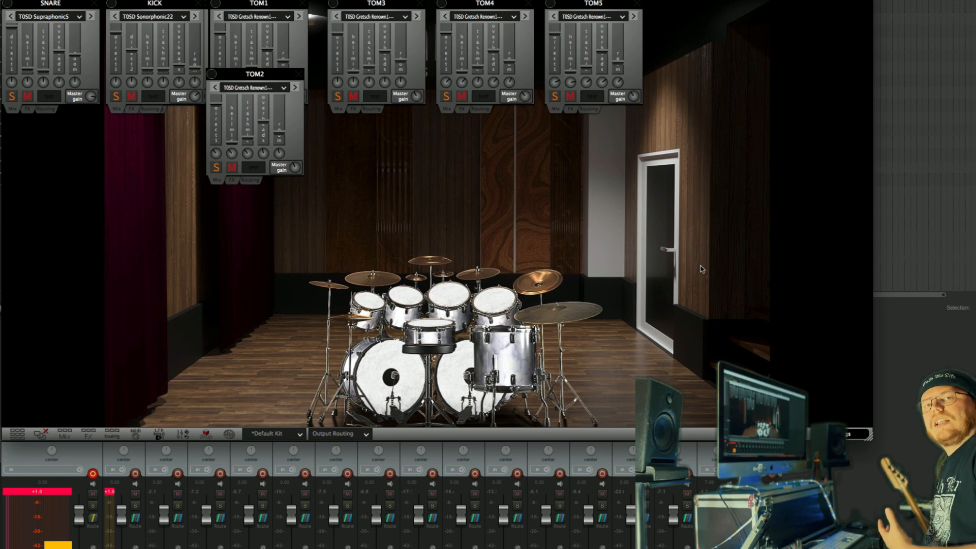
Play the five toms again, followed by the snare and the kick, to hear them together
left_click(378, 301)
left_click(407, 300)
left_click(455, 300)
left_click(501, 305)
left_click(508, 349)
left_click(434, 335)
left_click(450, 370)
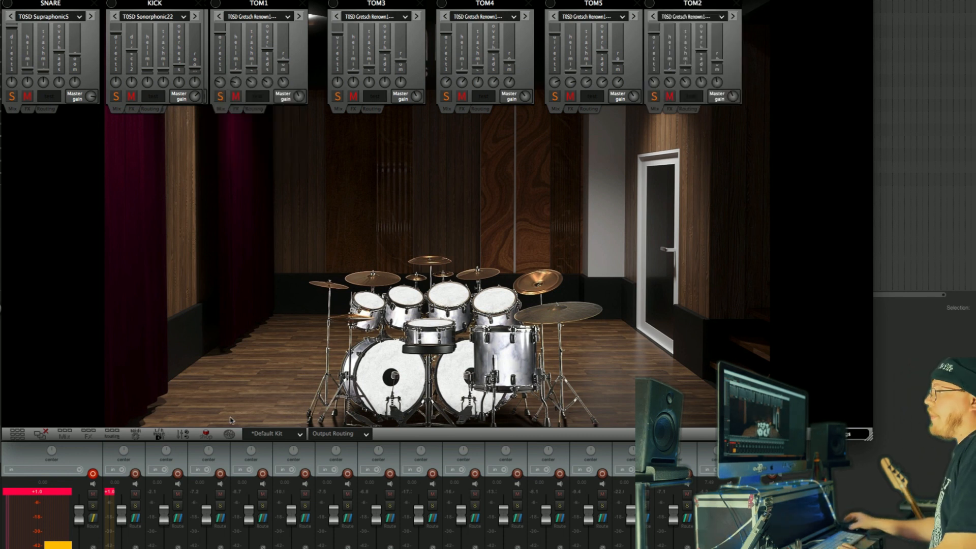
Load the T0SD Avedis sample for the hi-hat
left_click(351, 318)
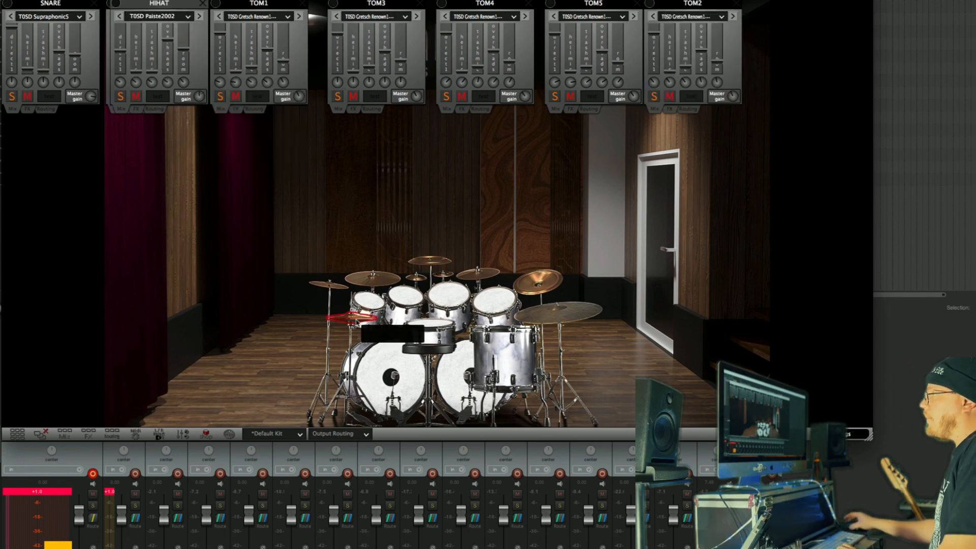
left_click(173, 15)
mouse_move(168, 36)
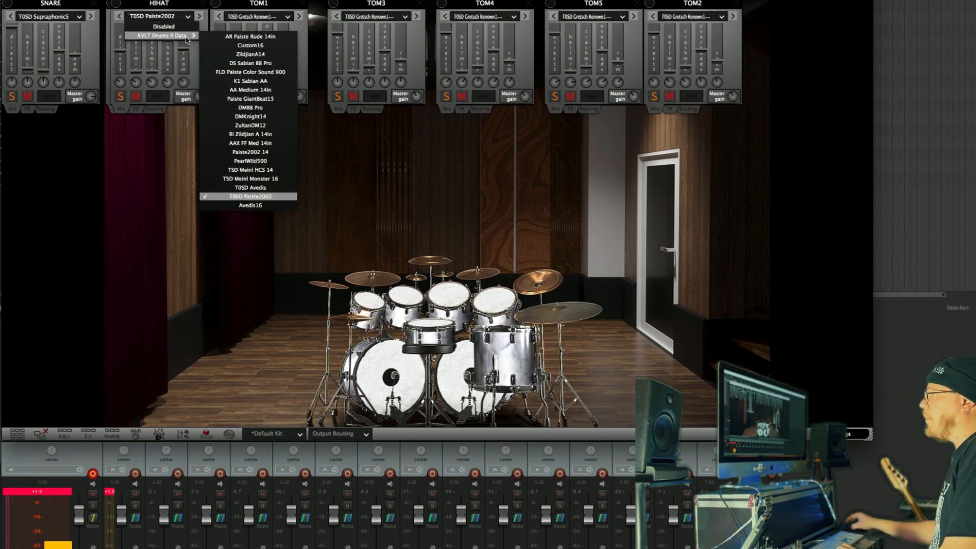
left_click(268, 188)
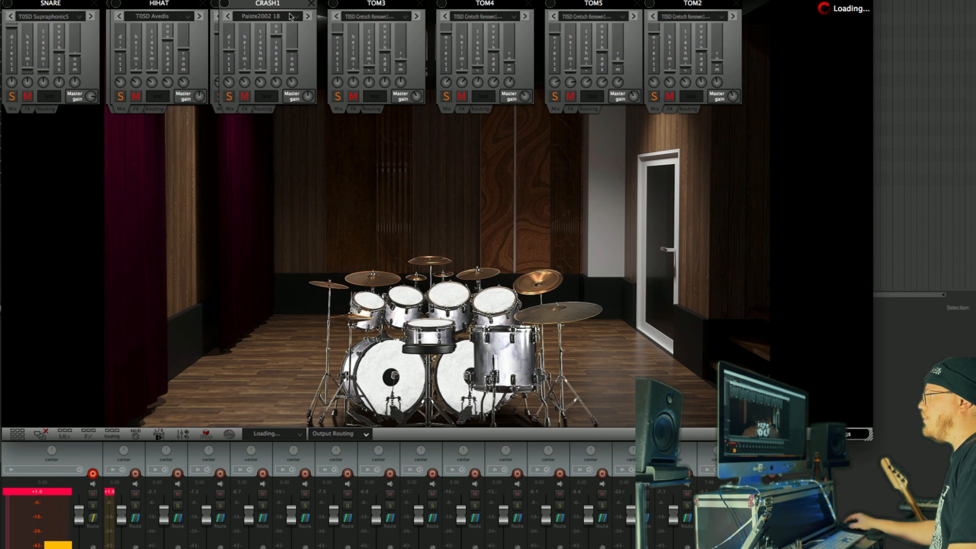
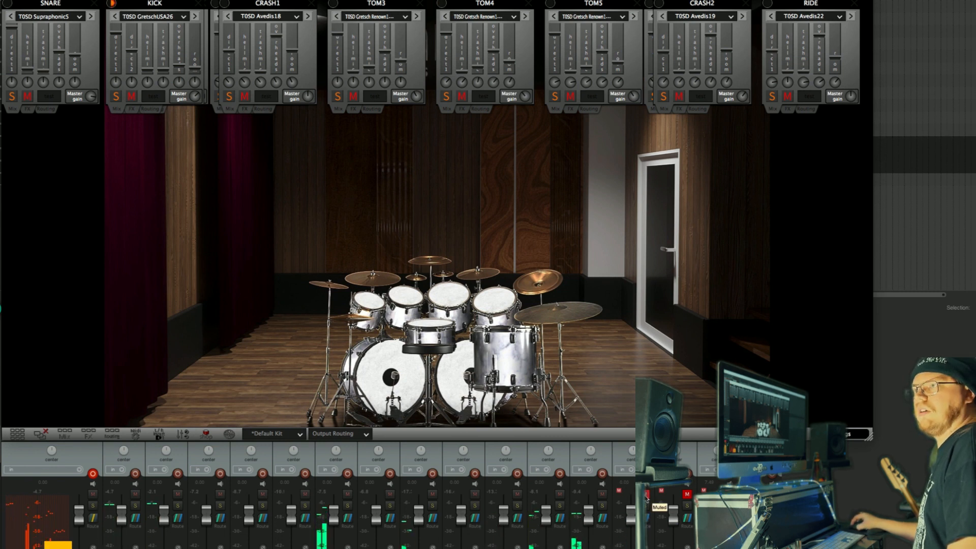
Unmute the trash mic channel and the muted channel before it, setting the latter's volume to 0.00 dB
left_click(645, 496)
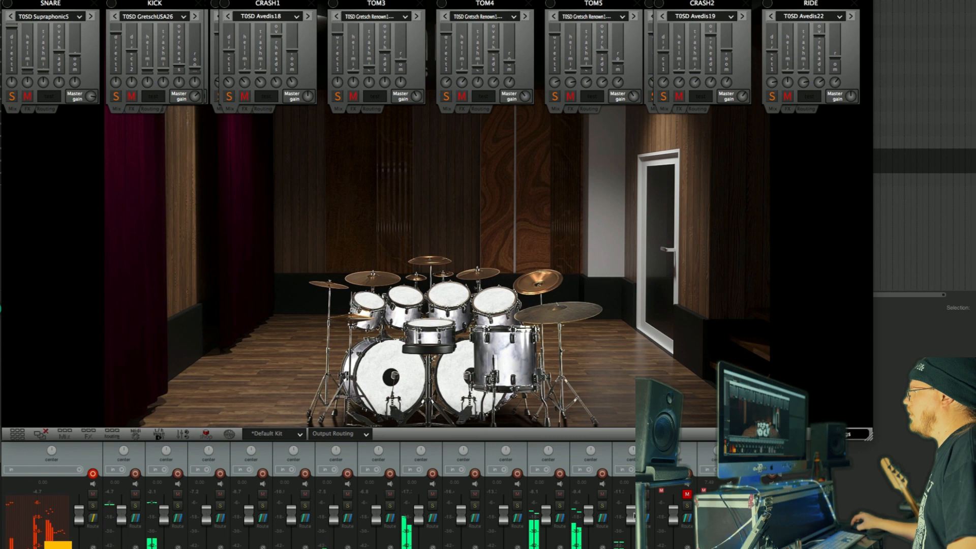
left_click_drag(632, 520, 632, 515)
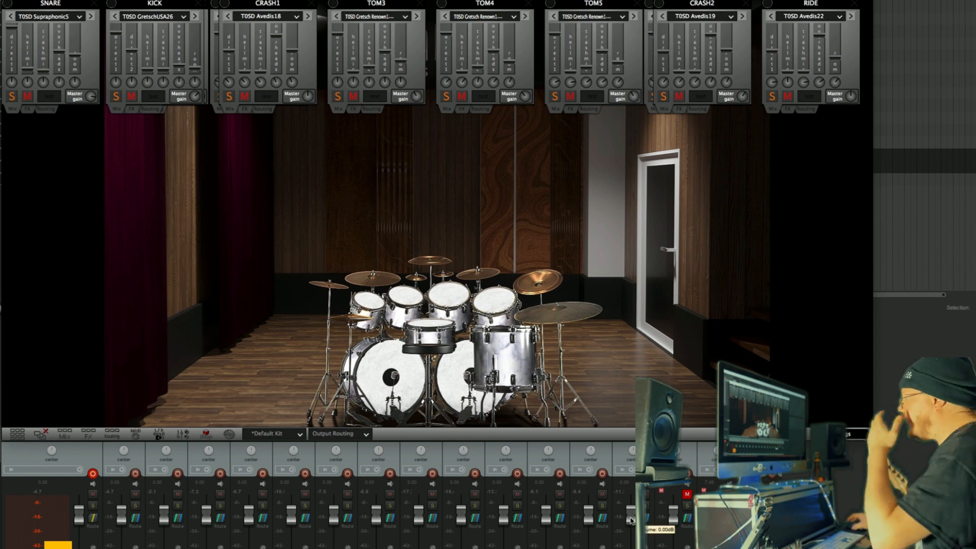
left_click(687, 495)
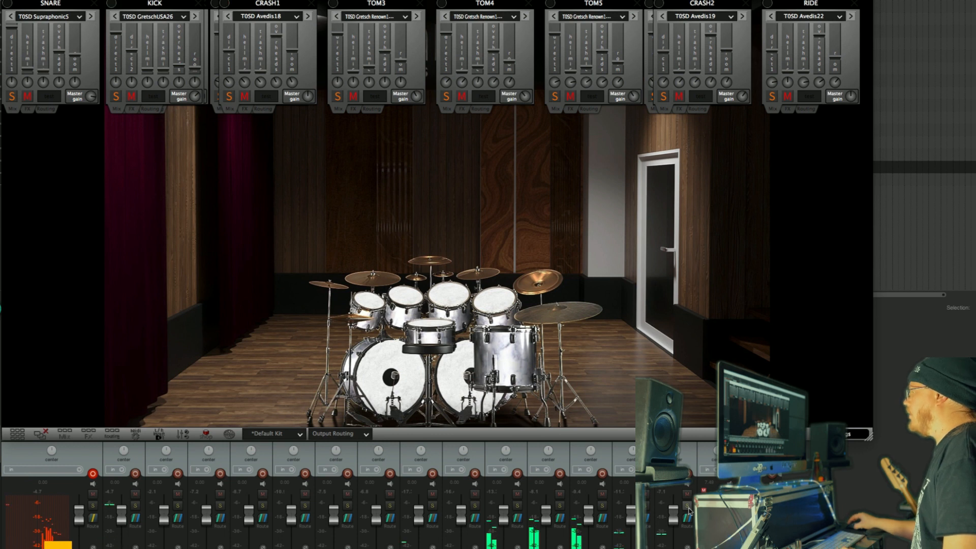
Switch the trash mic channel's solo on and off twice to compare it with the full mix
left_click(687, 506)
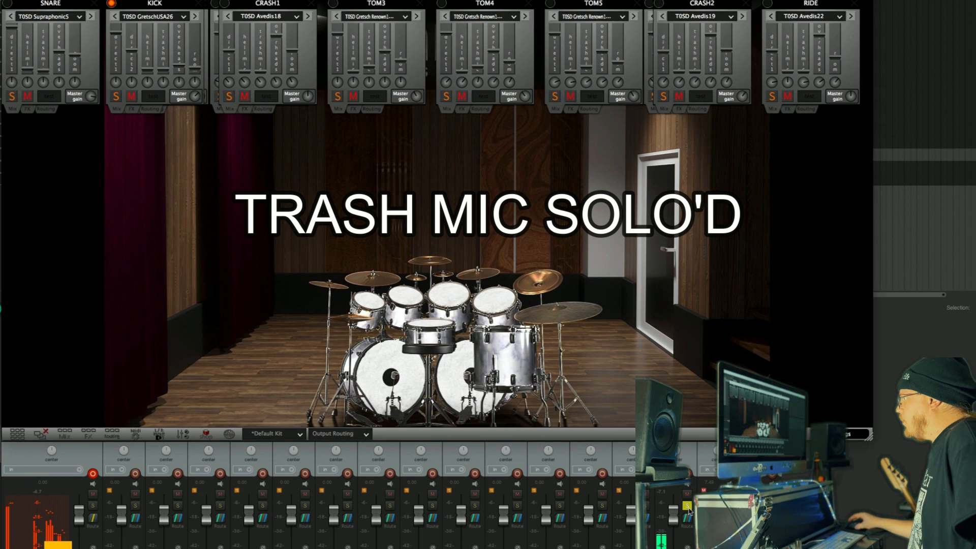
left_click(687, 506)
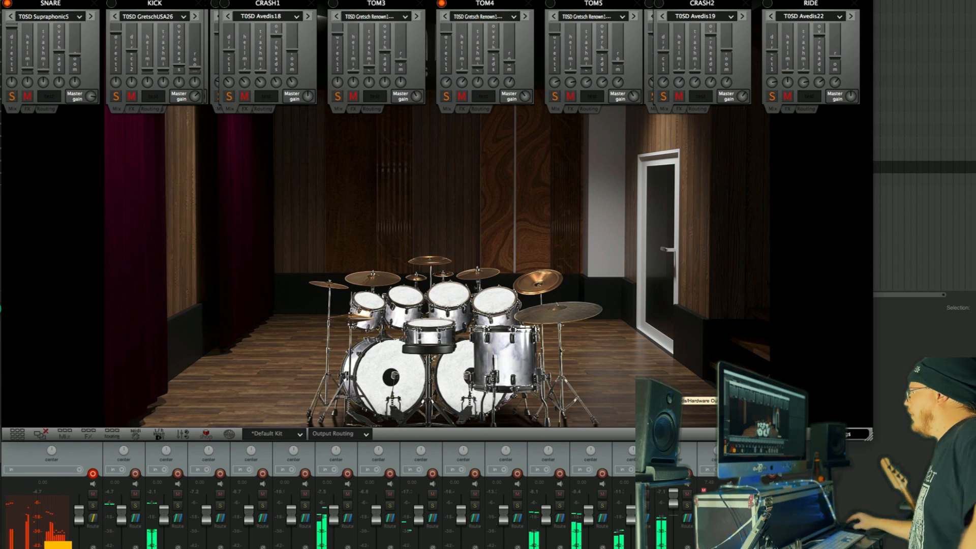
left_click(687, 507)
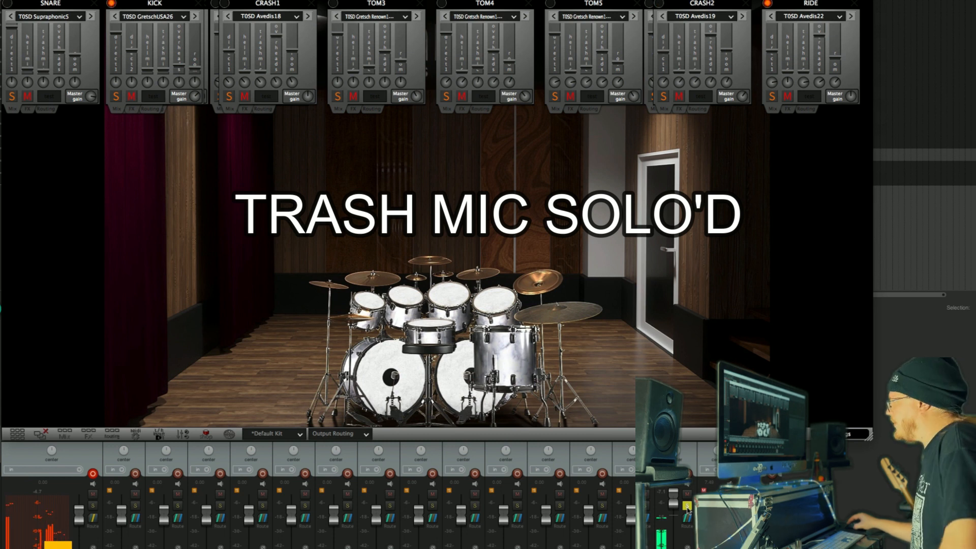
left_click(687, 507)
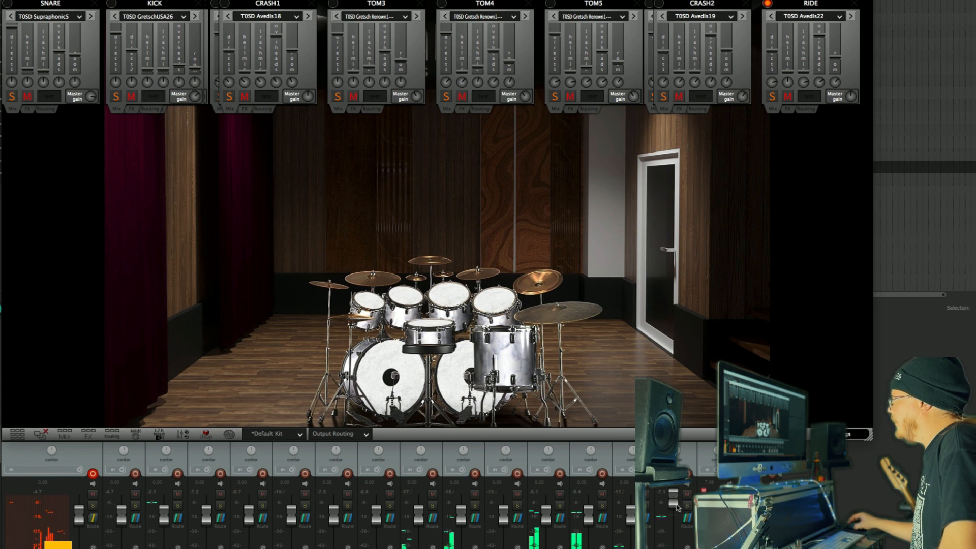
Compare the mix with the trash mic channel raised, at its default volume and muted, and stop playback
mouse_move(675, 504)
left_mouse_down()
mouse_move(672, 519)
mouse_move(673, 500)
left_mouse_up()
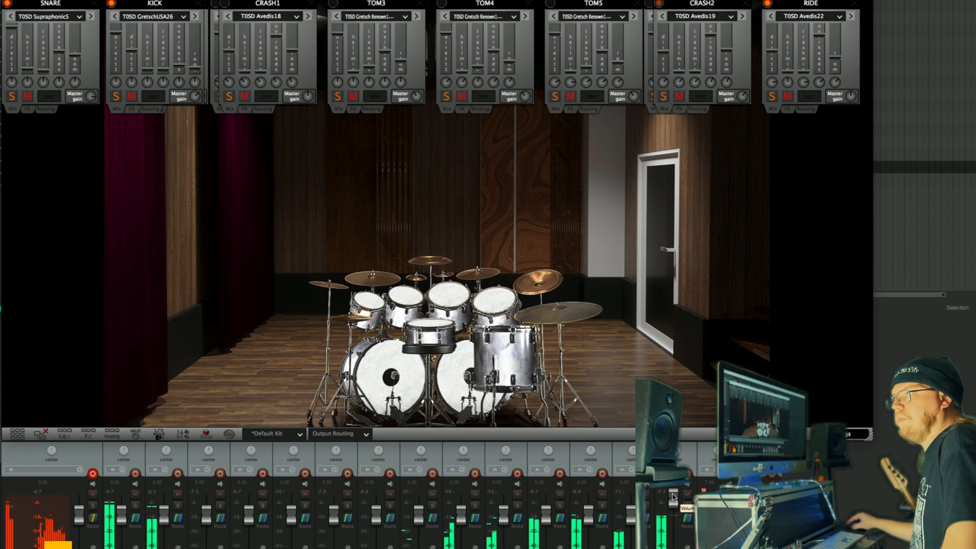
double_click(673, 501)
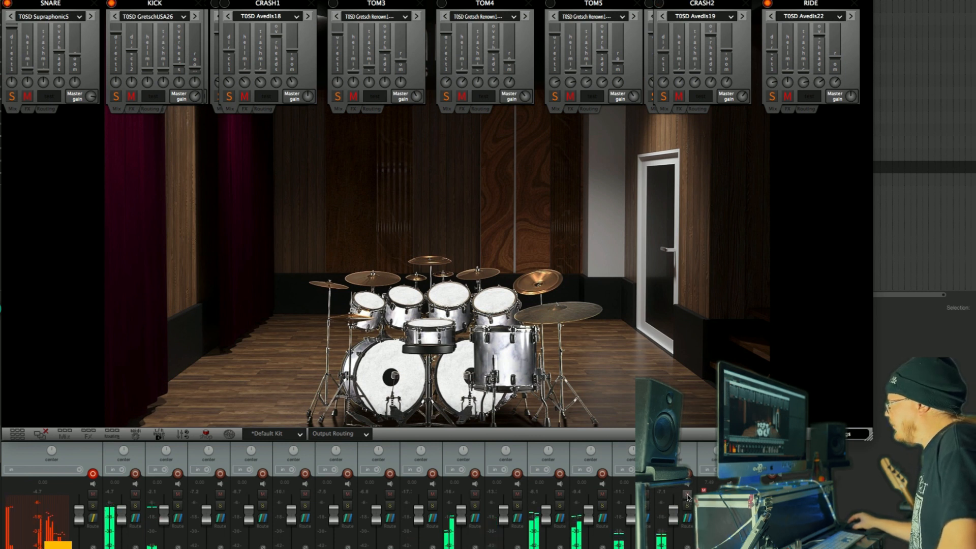
left_click(687, 495)
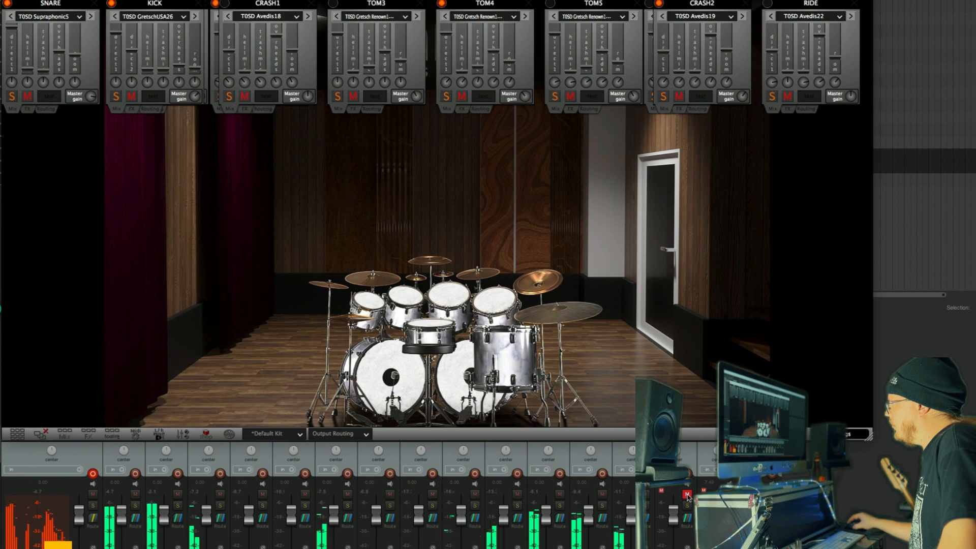
left_click(686, 494)
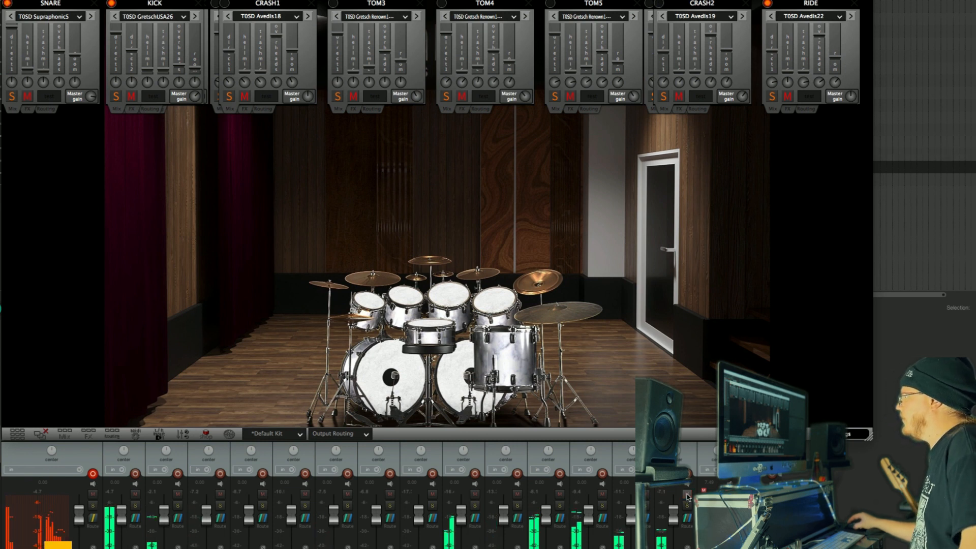
left_click_drag(674, 514, 674, 500)
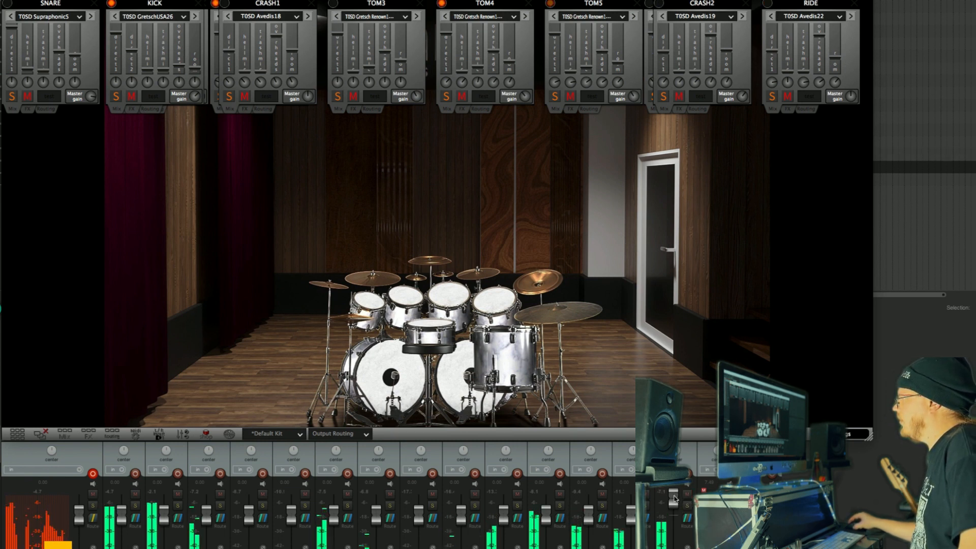
double_click(674, 500)
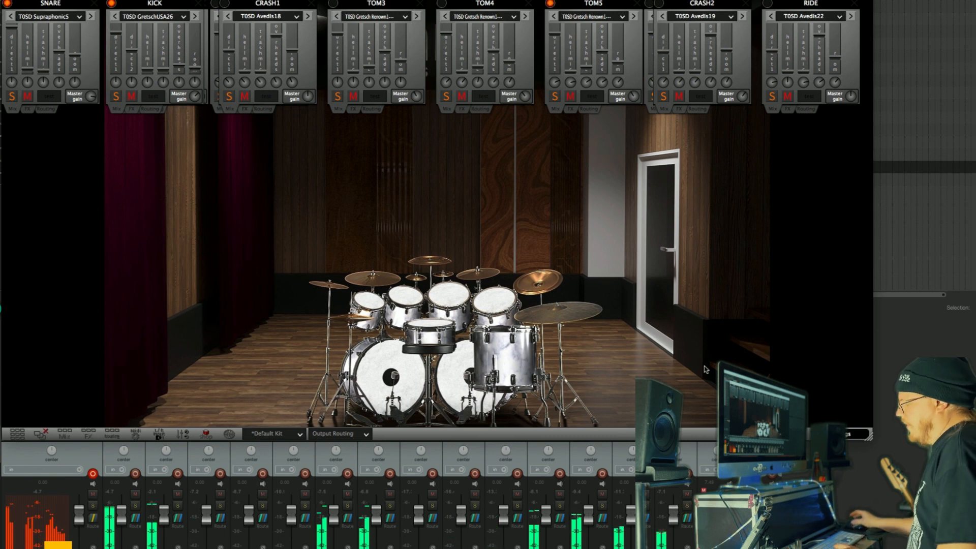
key("space")
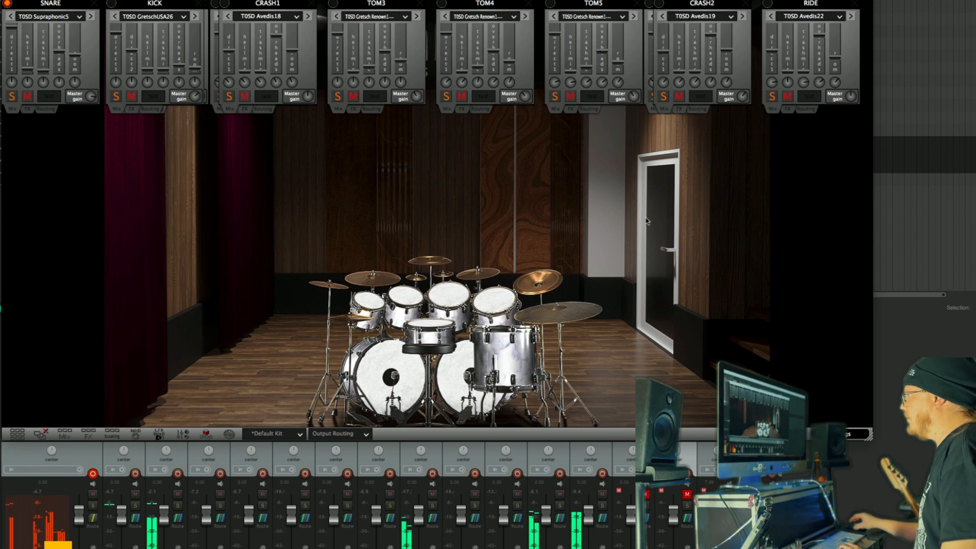
Unmute the trash mic and the channel before it during playback, and raise the trash mic's volume
left_click(646, 496)
left_click(688, 495)
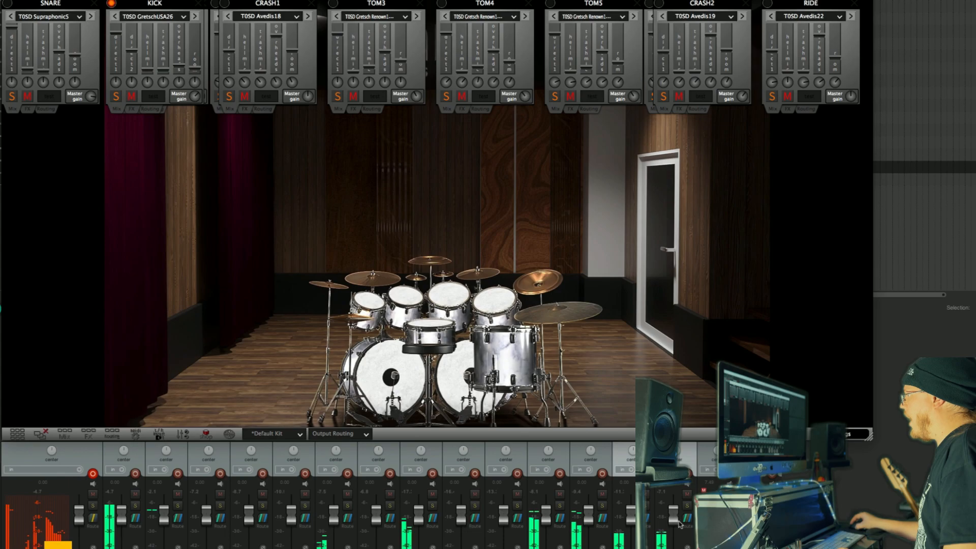
left_click_drag(673, 517, 674, 505)
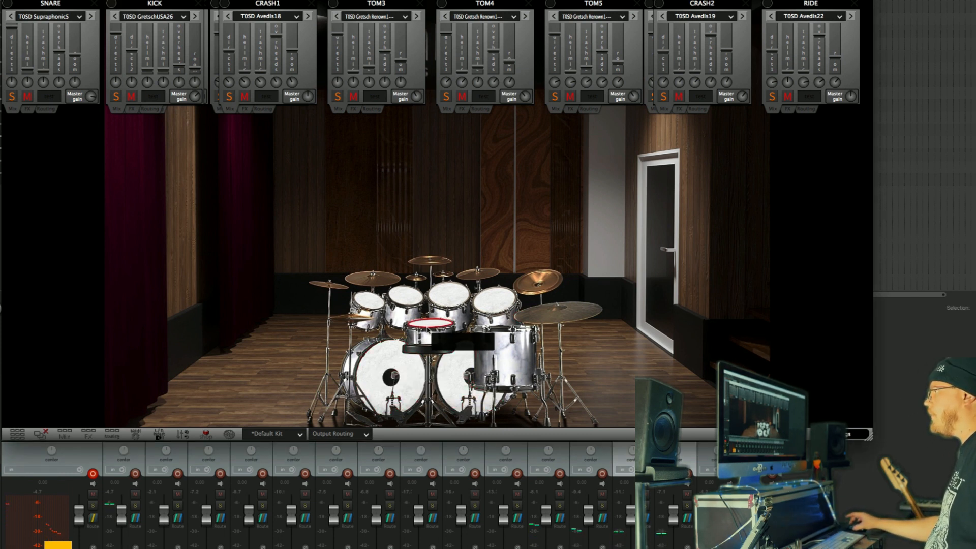
Audition the four rack toms one after another
left_click(375, 300)
left_click(413, 298)
left_click(462, 298)
left_click(499, 302)
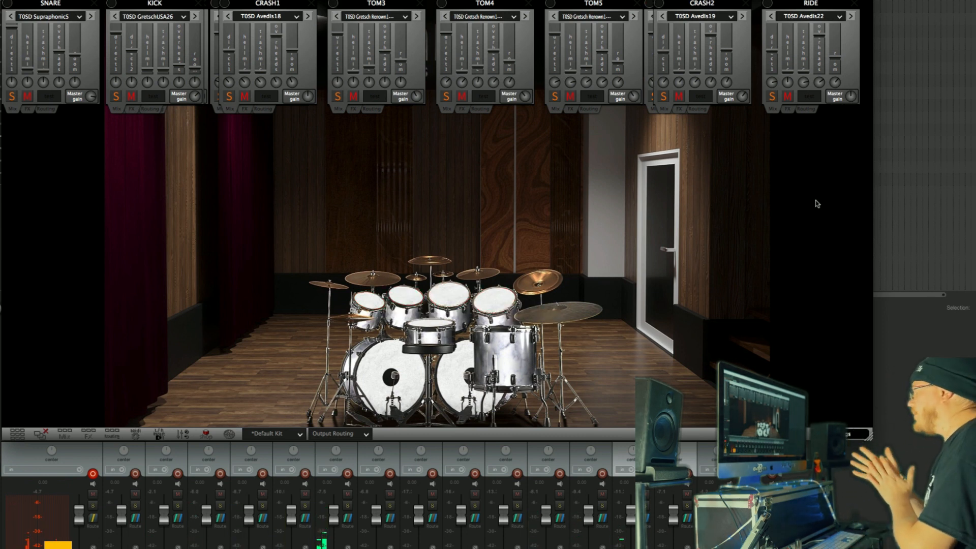